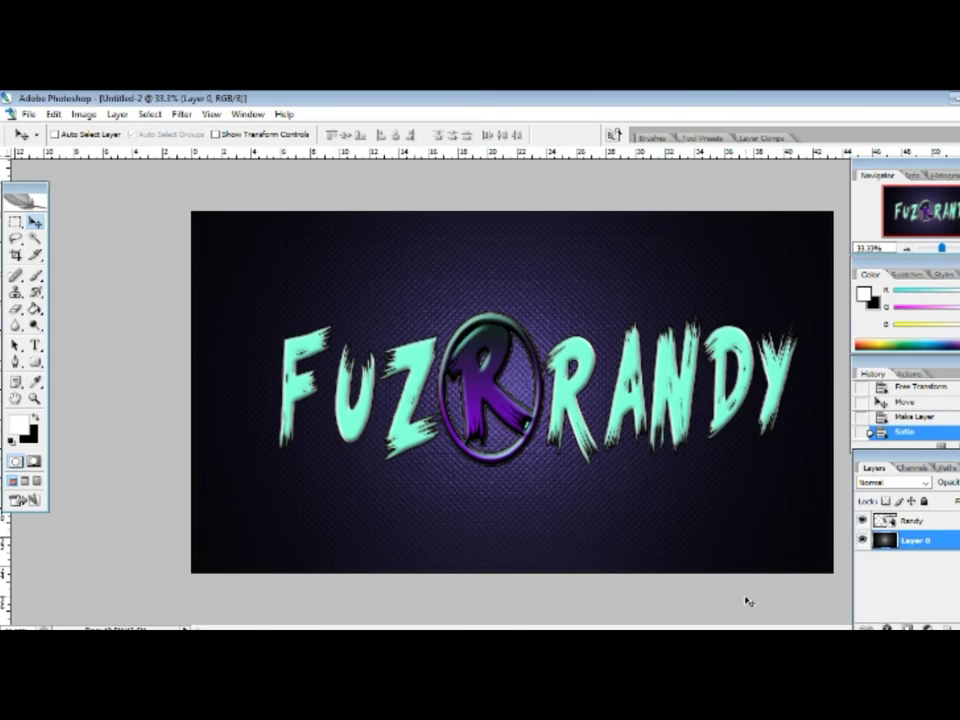
- Create a new 2560 × 1440 px, 150 ppi RGB Color document with a White background
click(29, 113)
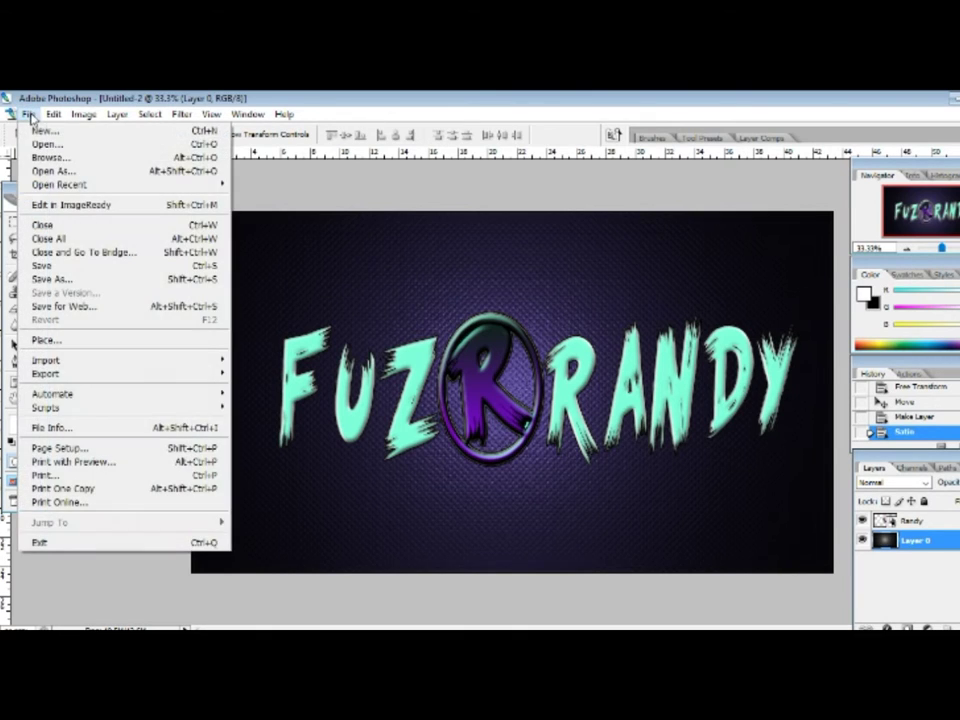
click(40, 128)
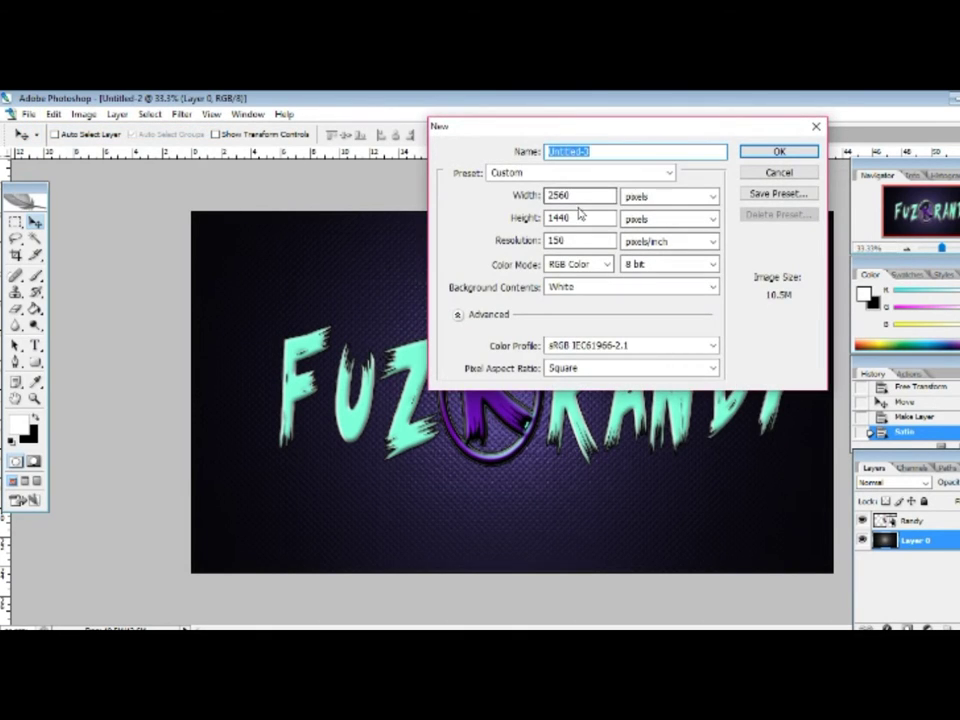
drag(587, 197, 524, 245)
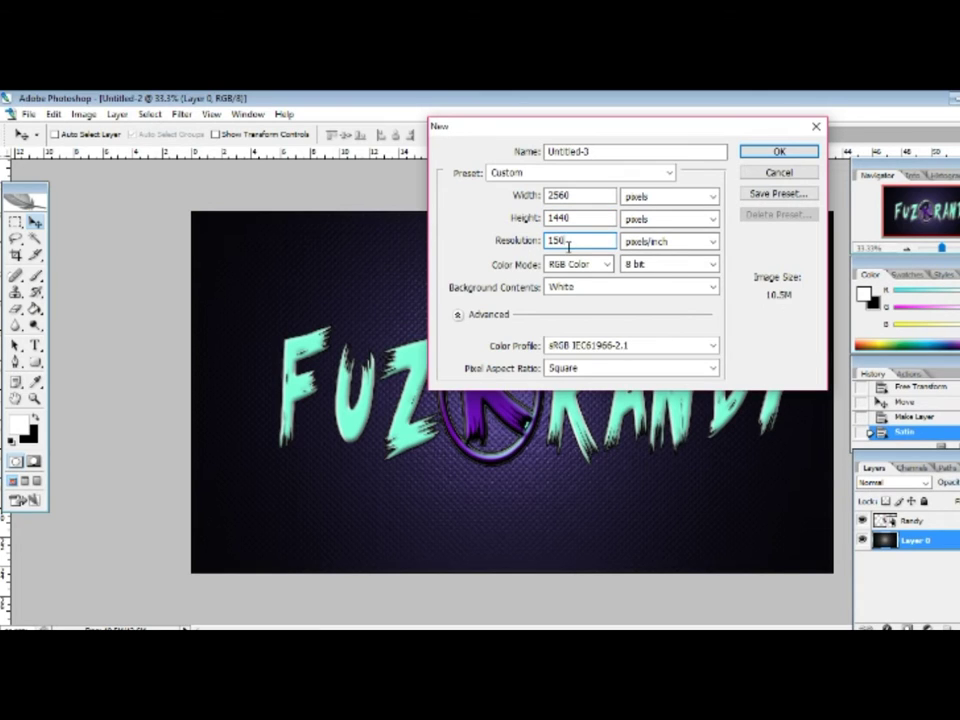
click(570, 265)
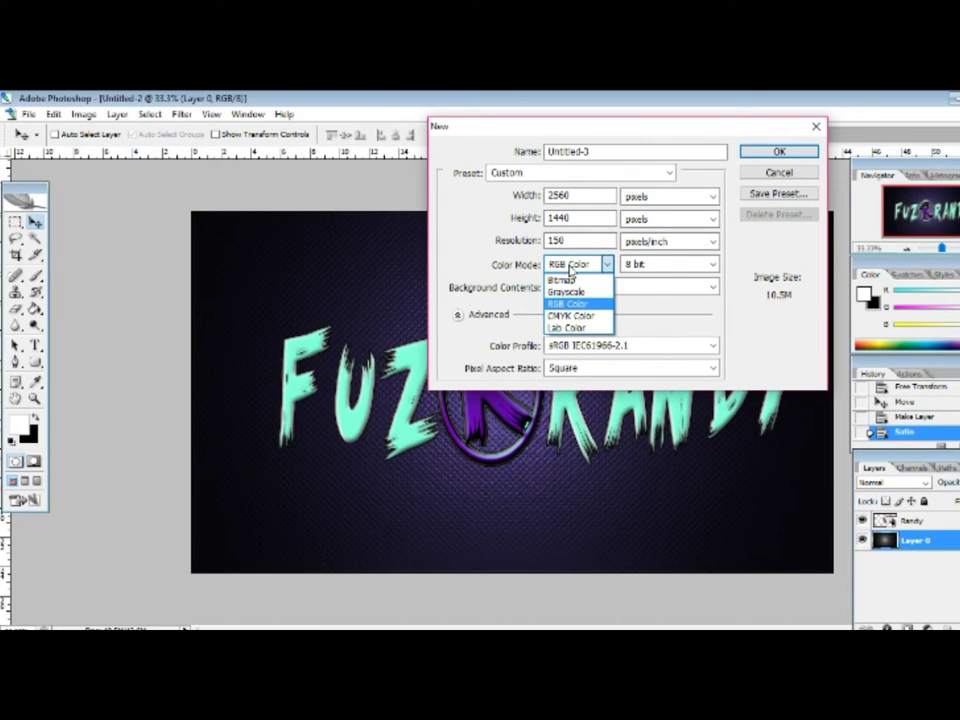
click(571, 269)
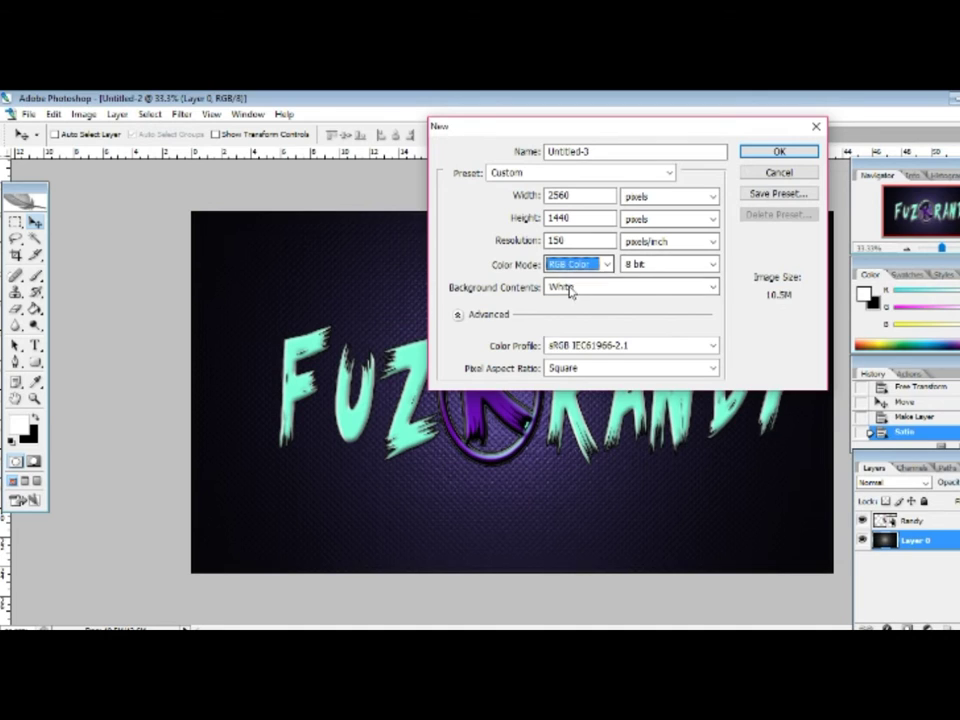
click(568, 287)
click(572, 295)
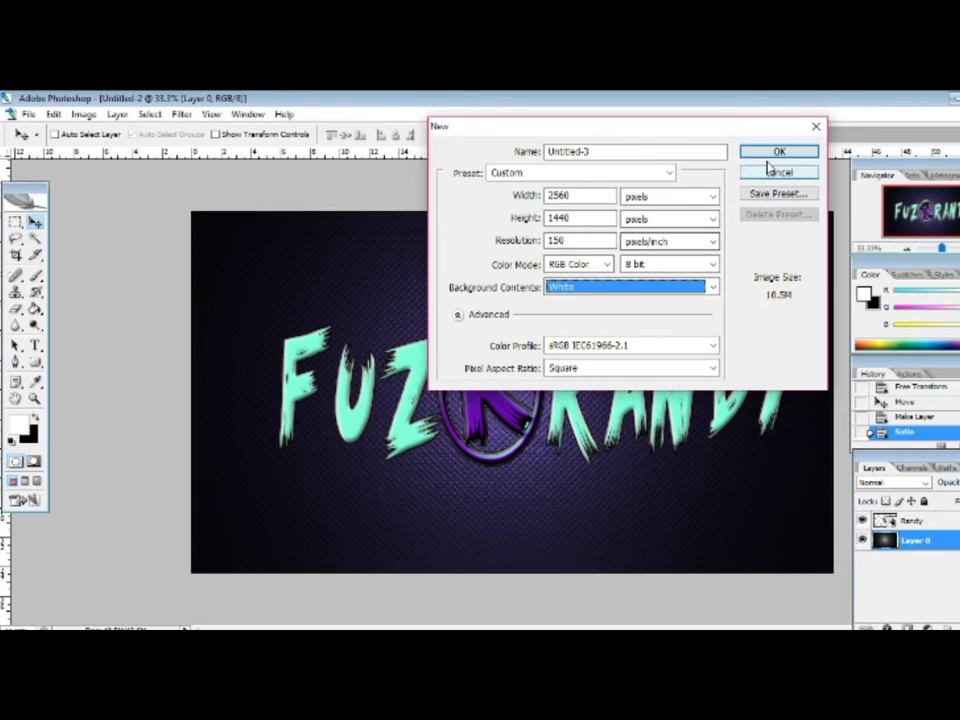
click(779, 151)
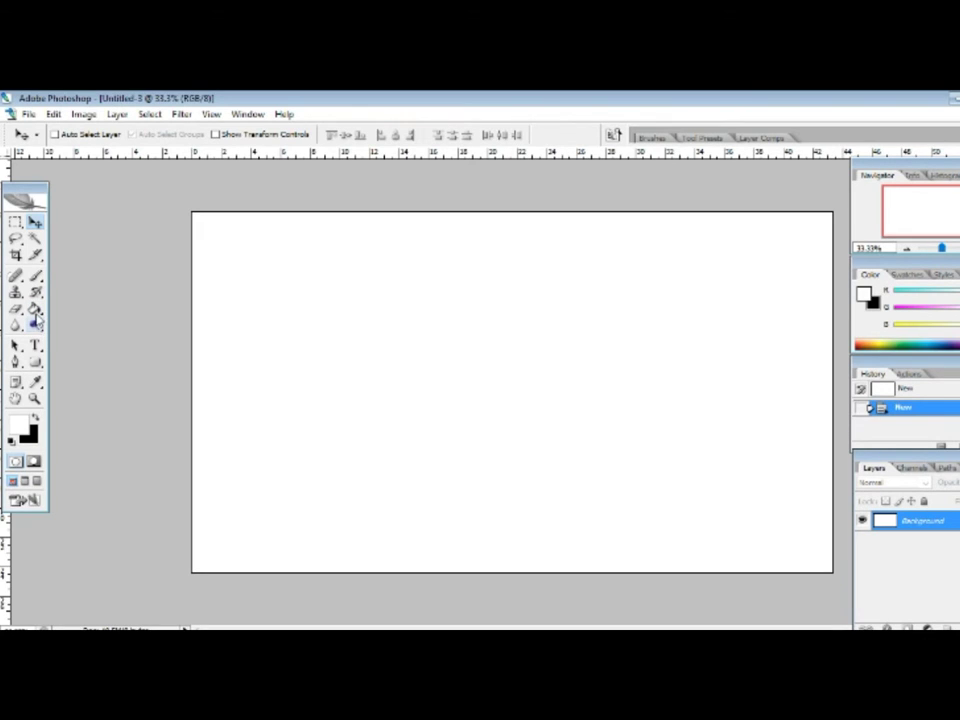
- Choose the Paint Bucket, swap colours, and trial a default Lens Flare on the white canvas
click(35, 311)
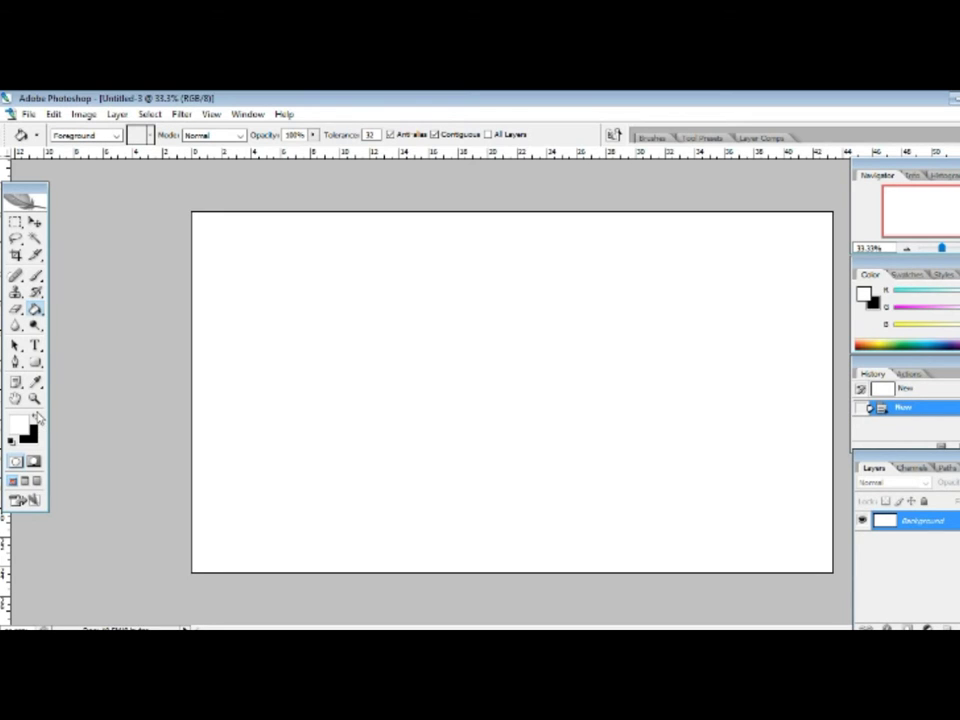
click(36, 416)
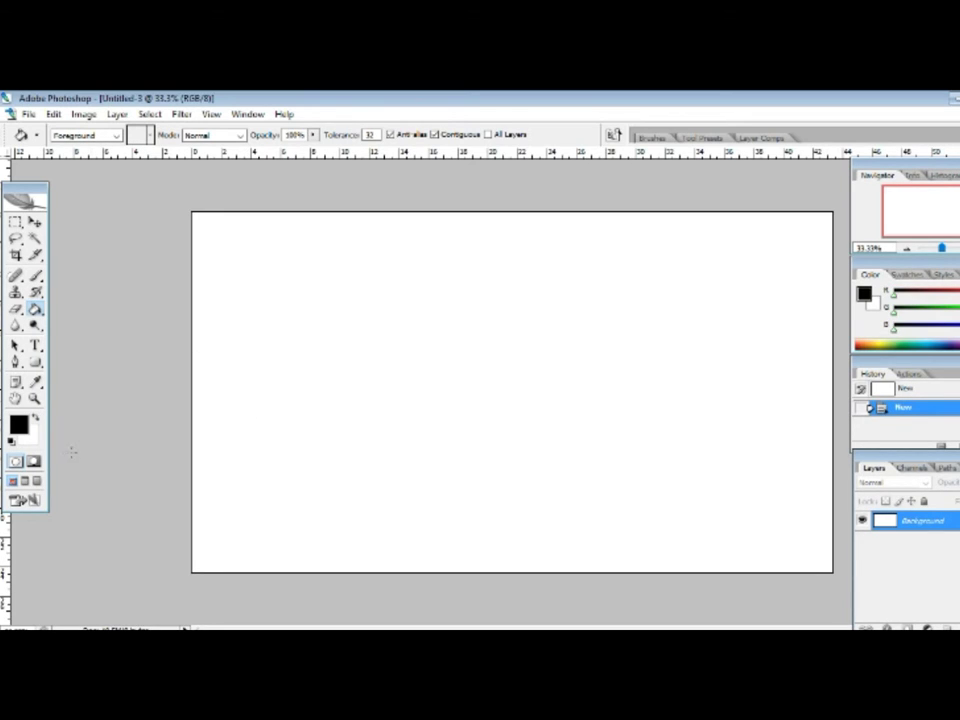
click(35, 418)
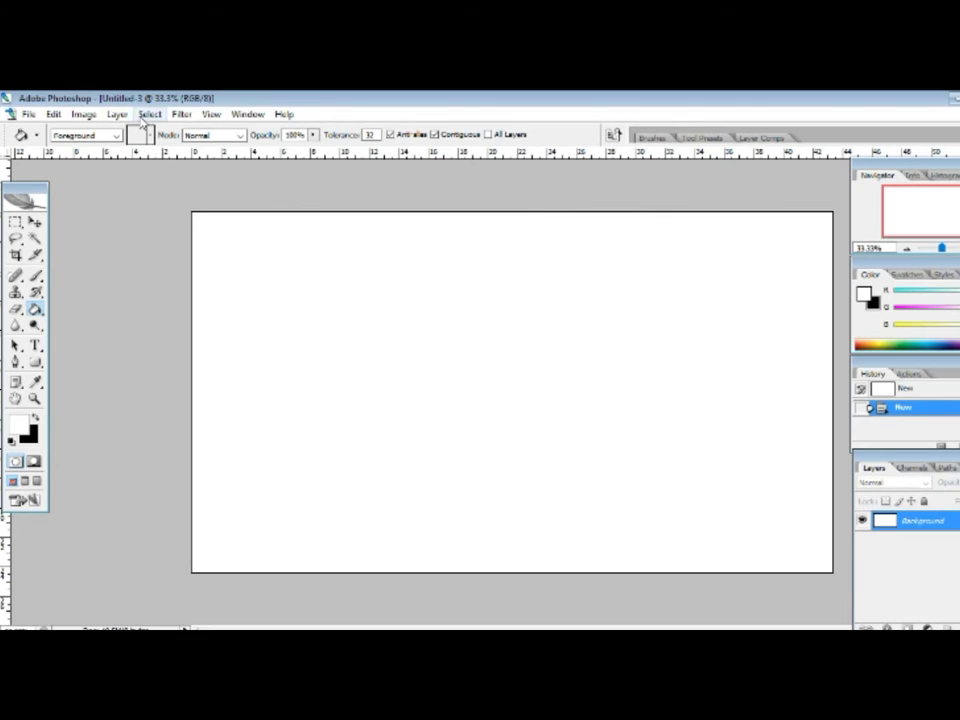
click(179, 114)
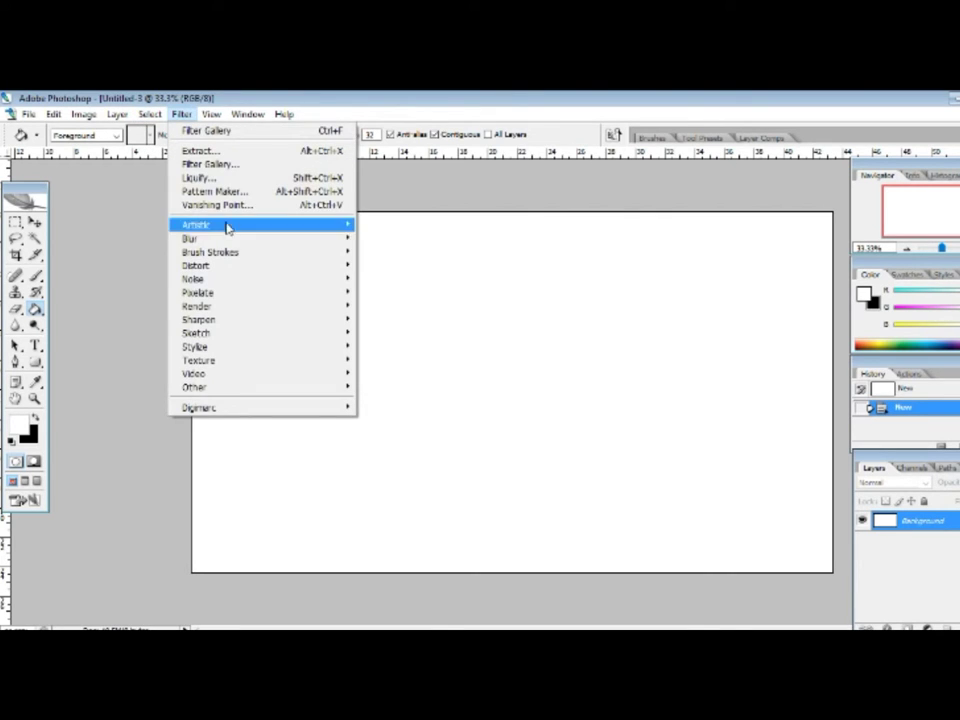
mouse_move(238, 310)
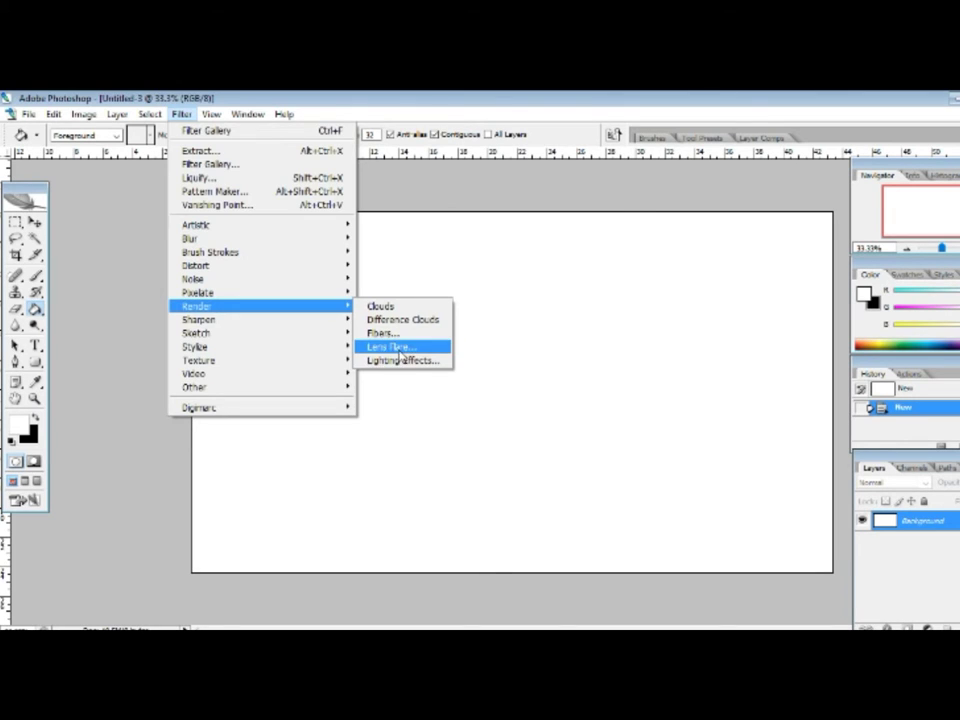
click(395, 346)
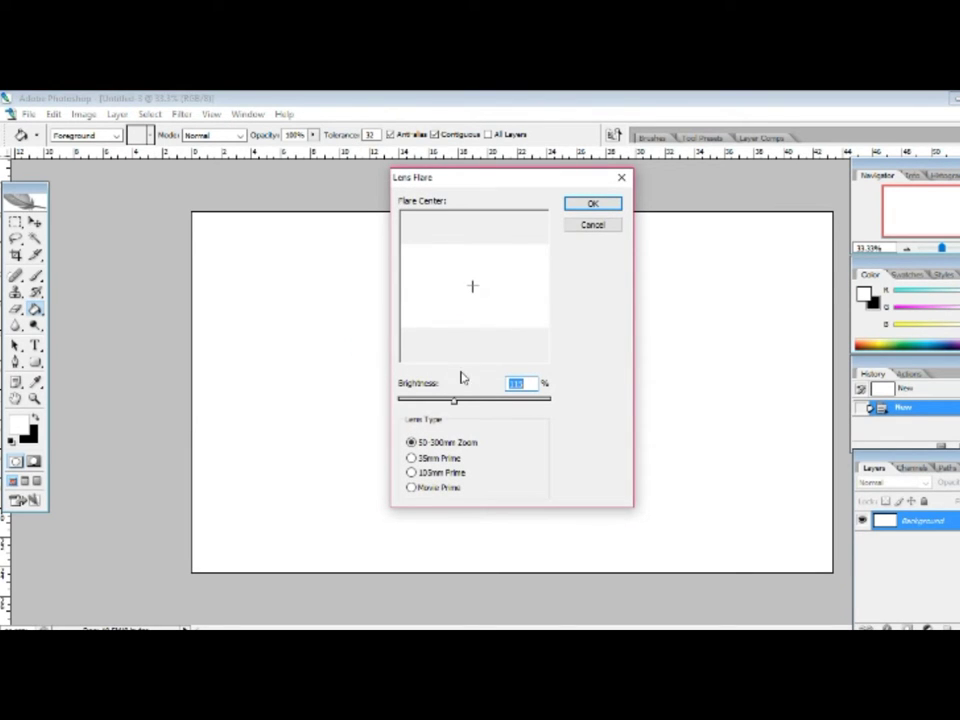
click(607, 205)
- Make black the foreground colour and fill the whole canvas with it
click(35, 419)
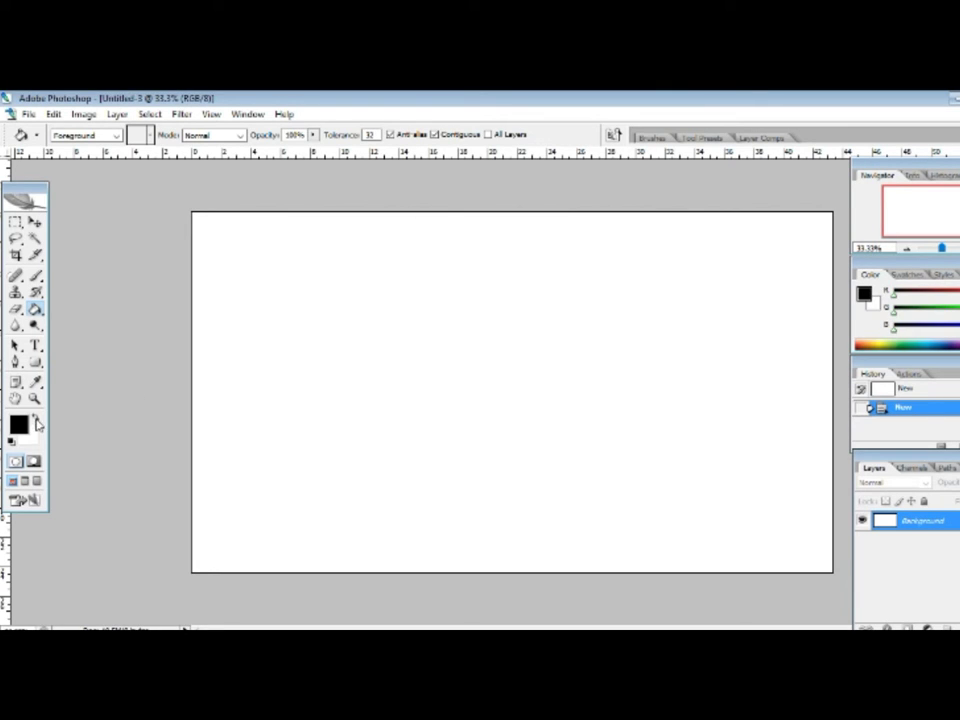
click(238, 285)
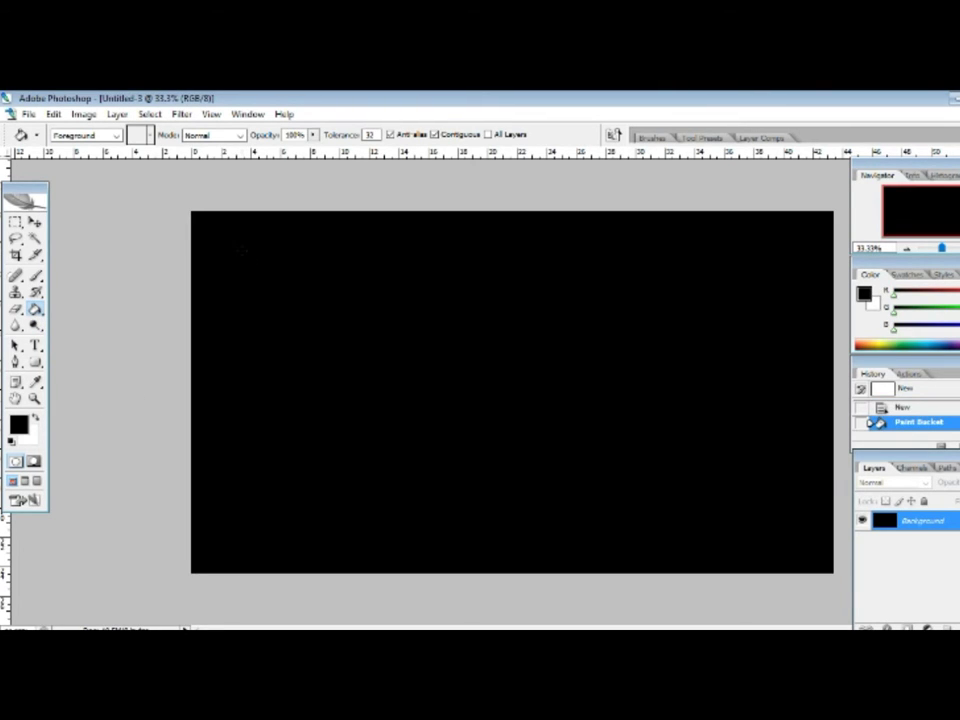
click(35, 222)
- Render a centred Lens Flare at 125% brightness with the 50-300mm Zoom lens
click(181, 114)
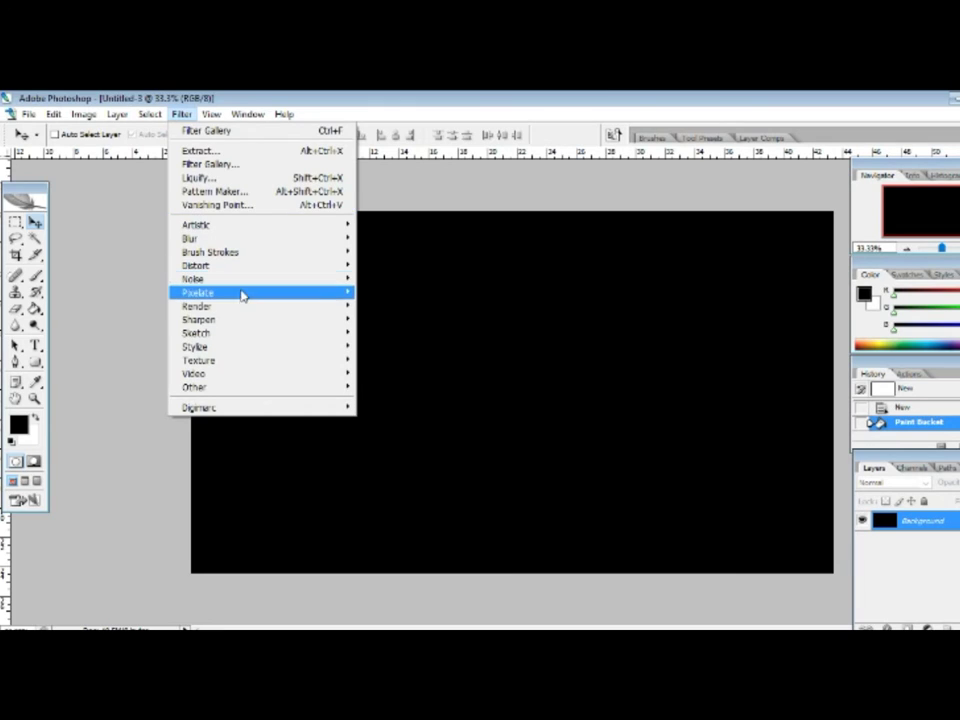
mouse_move(241, 307)
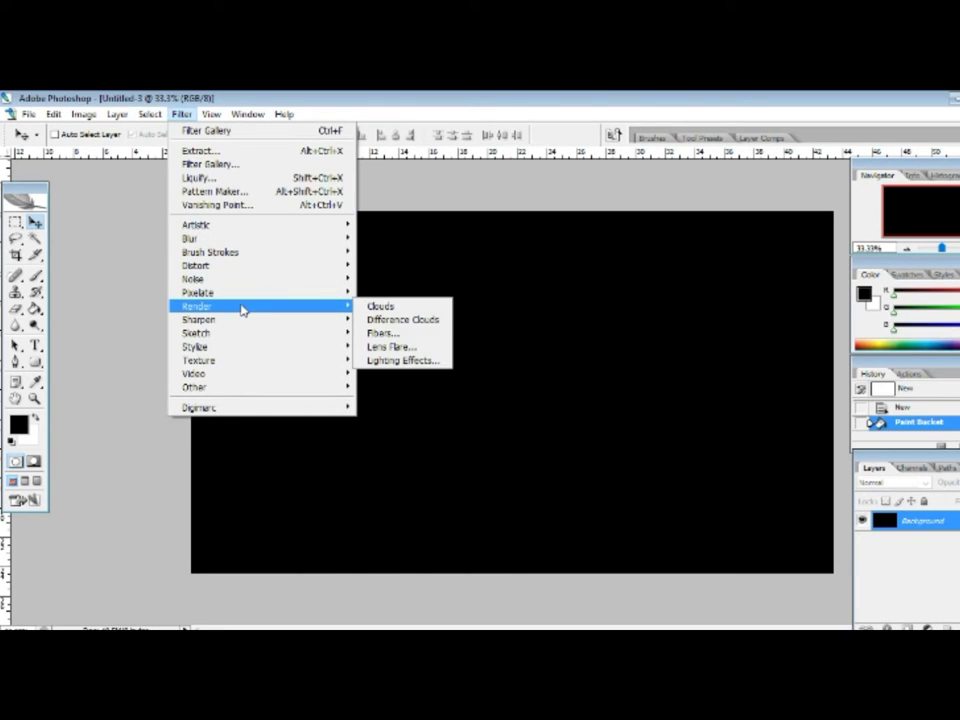
click(390, 346)
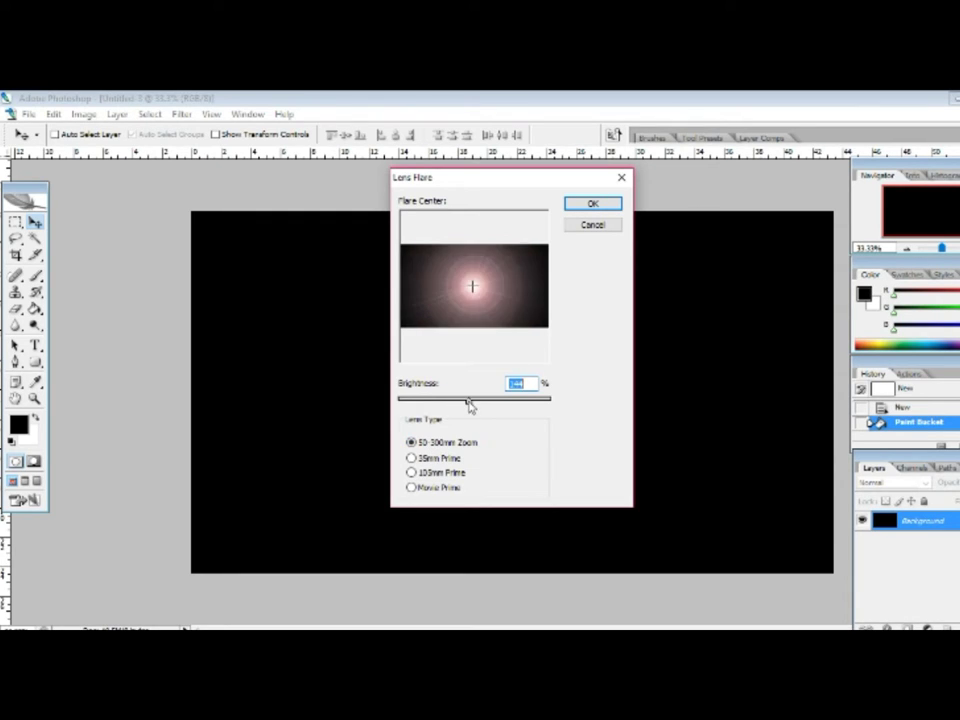
mouse_move(454, 401)
mouse_down()
mouse_move(505, 408)
mouse_move(452, 415)
mouse_move(471, 403)
mouse_move(461, 409)
mouse_up()
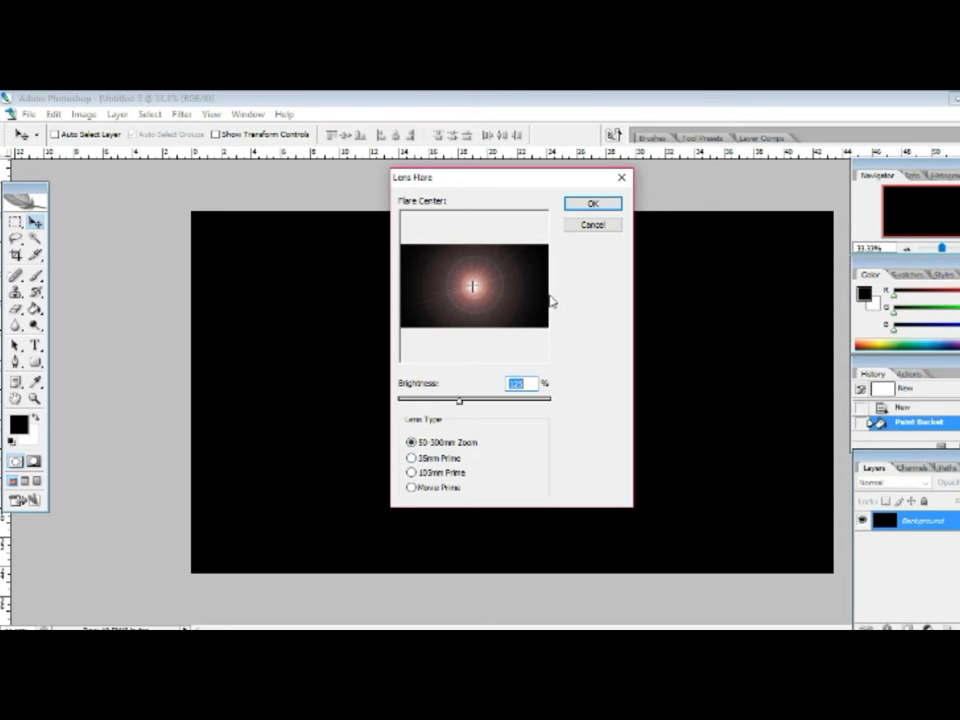
click(604, 204)
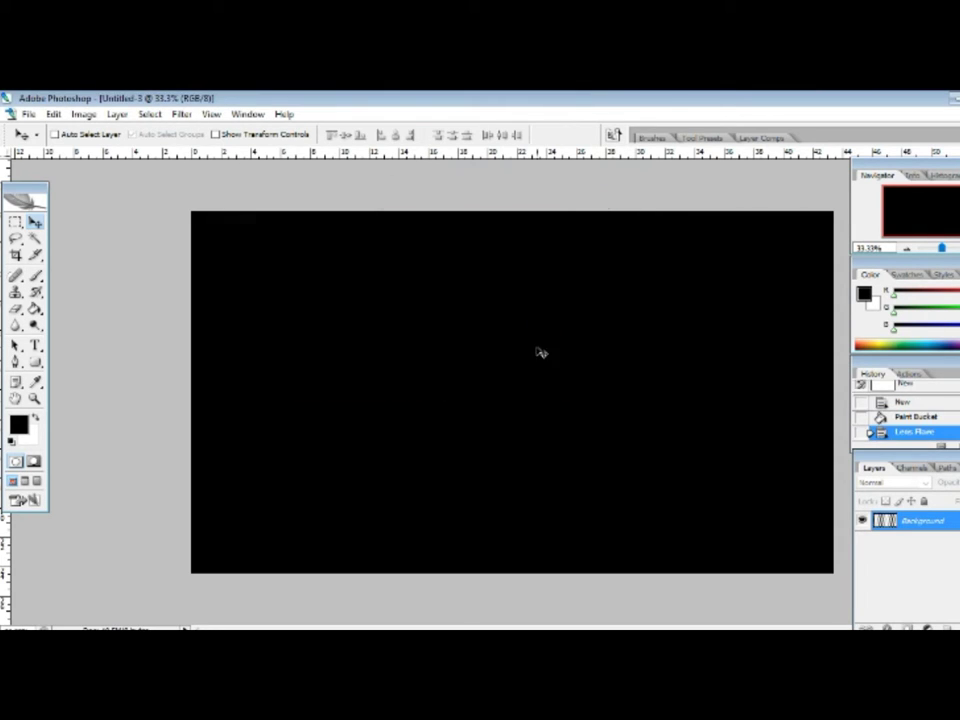
- Apply a Glass filter with low distortion, minimum smoothness, larger Tiny Lens scaling, and Invert
click(178, 115)
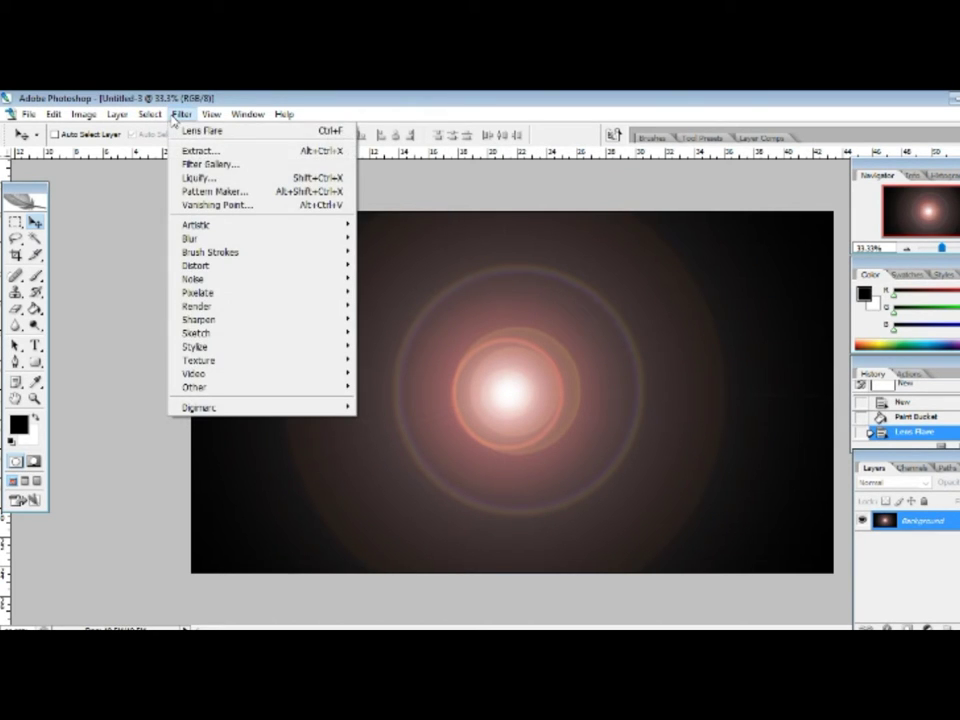
click(205, 164)
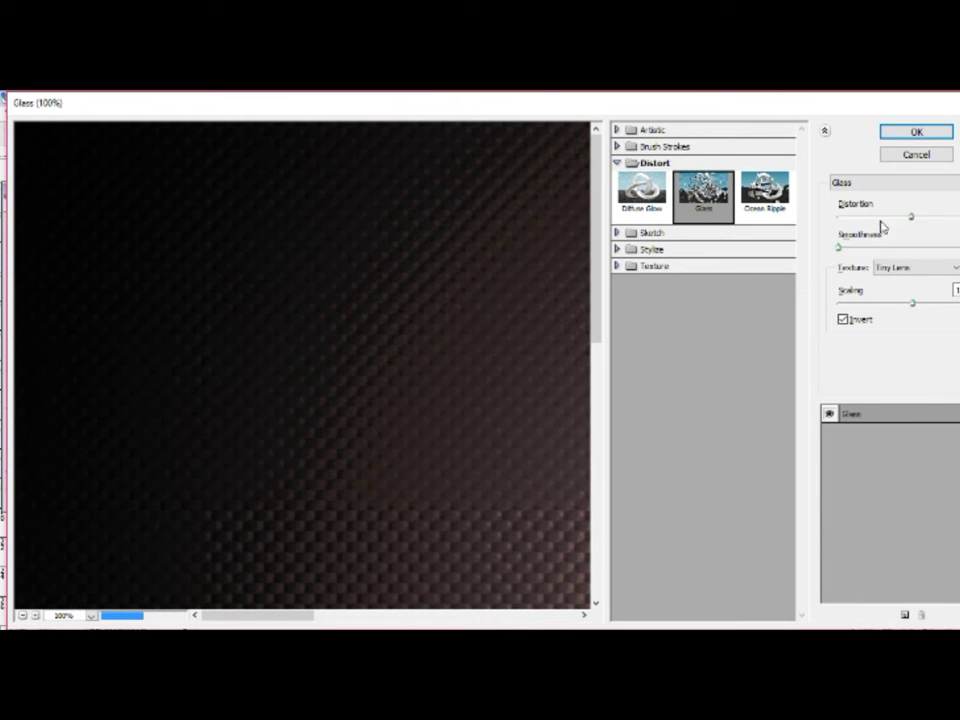
drag(881, 221, 847, 219)
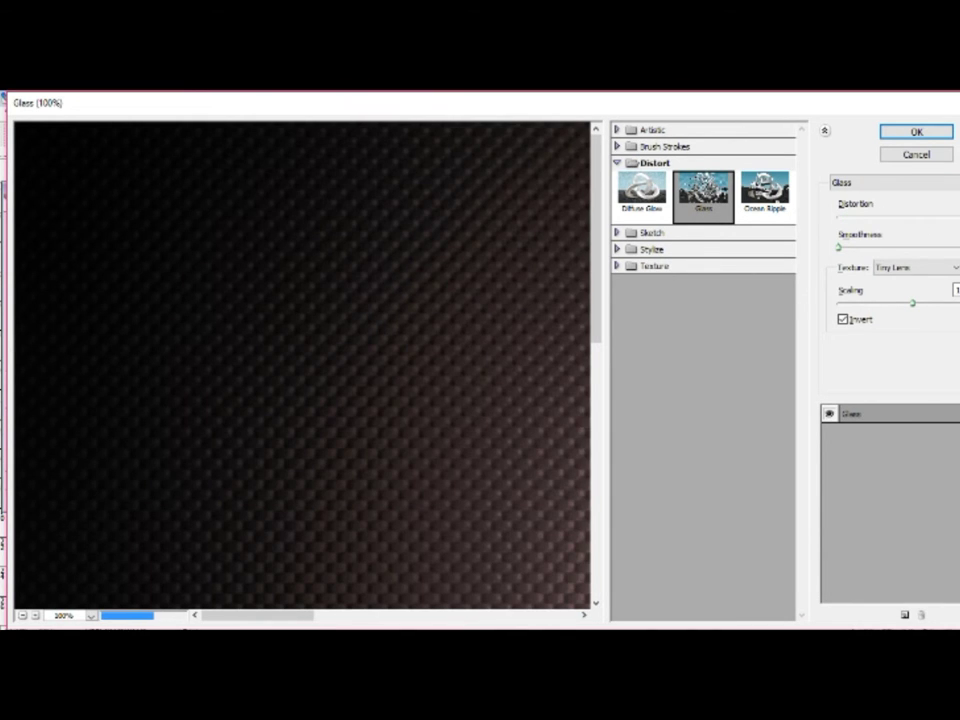
drag(839, 249, 815, 256)
drag(915, 306, 843, 316)
click(843, 318)
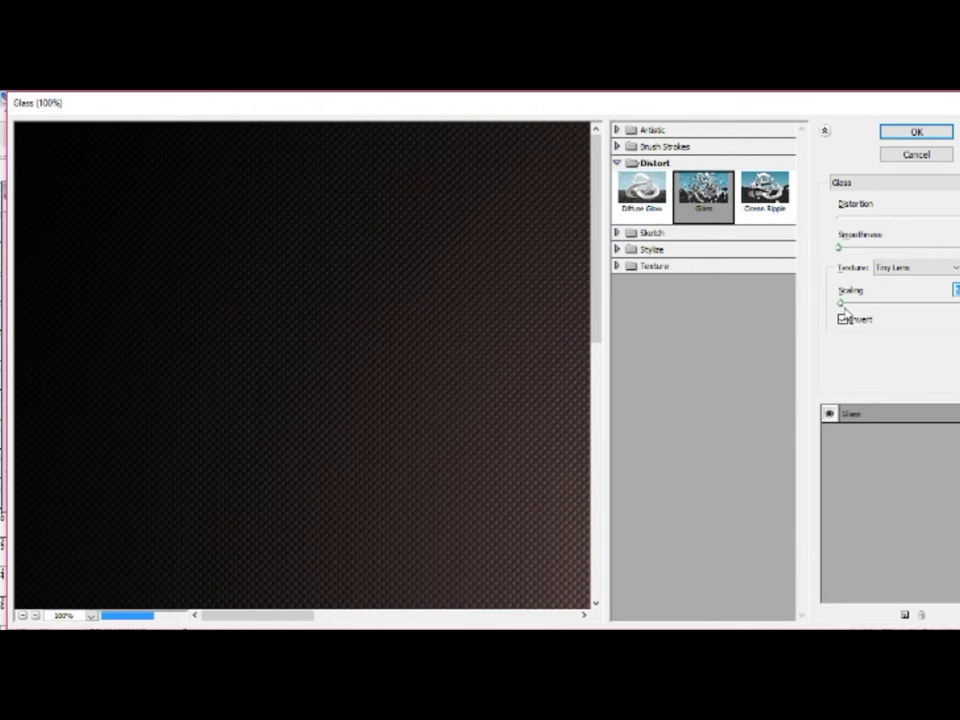
click(918, 134)
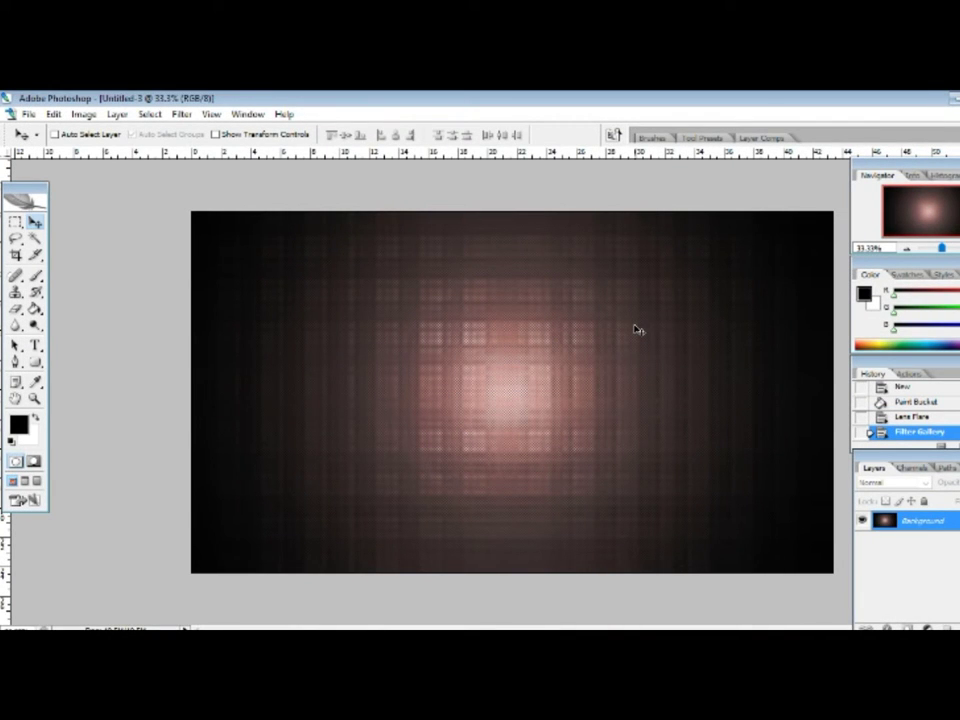
key(ctrl+u)
- Desaturate the image to grey, then apply a second Glass pass with enlarged Tiny Lens scaling
click(623, 234)
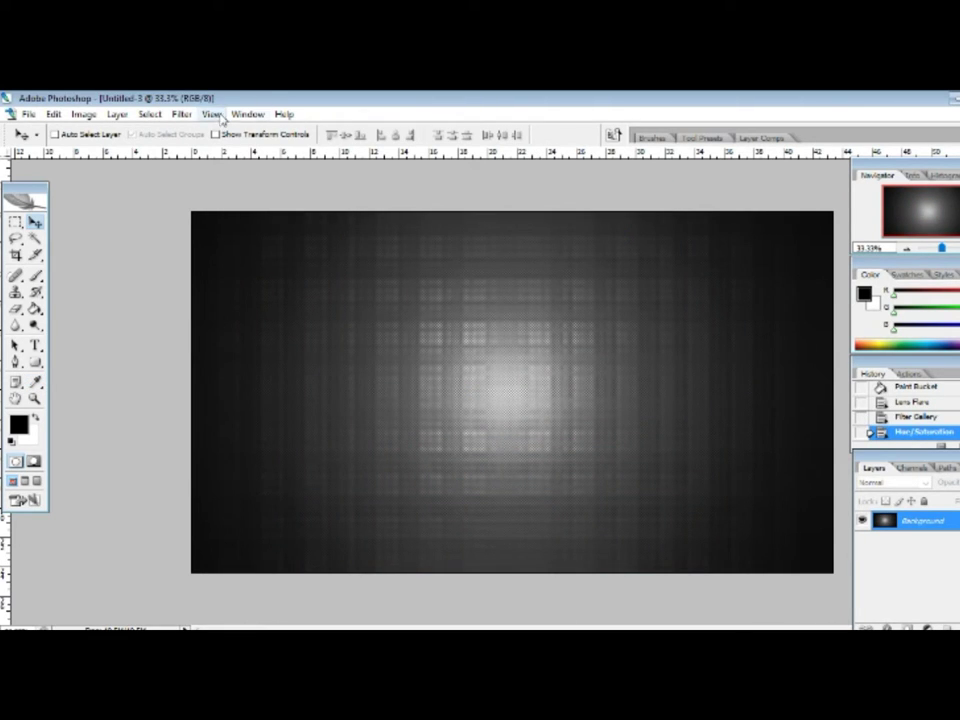
click(181, 114)
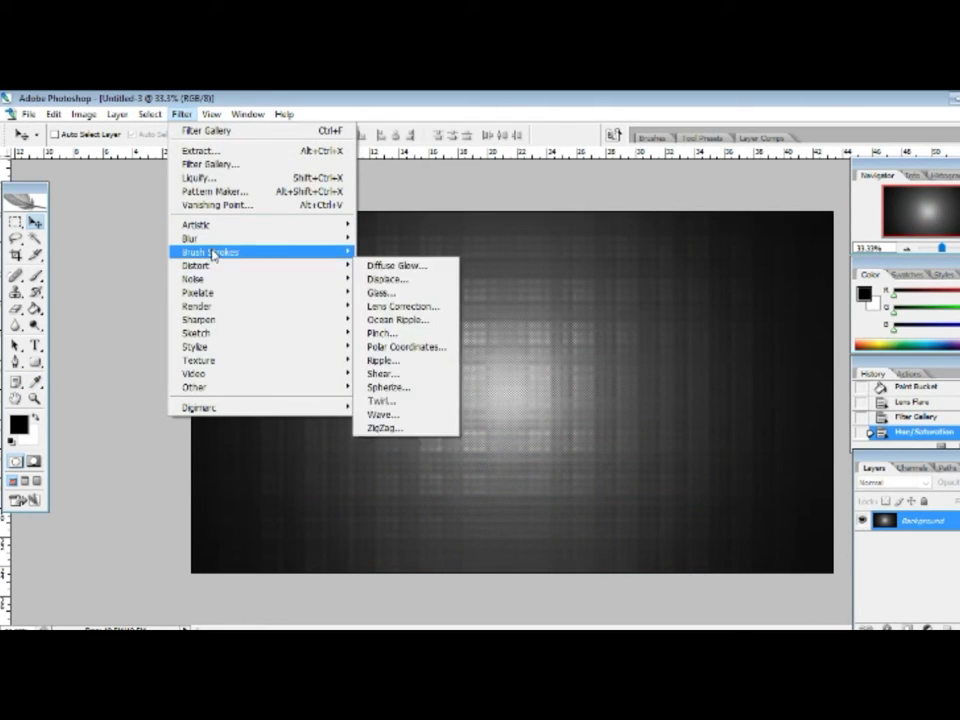
click(259, 165)
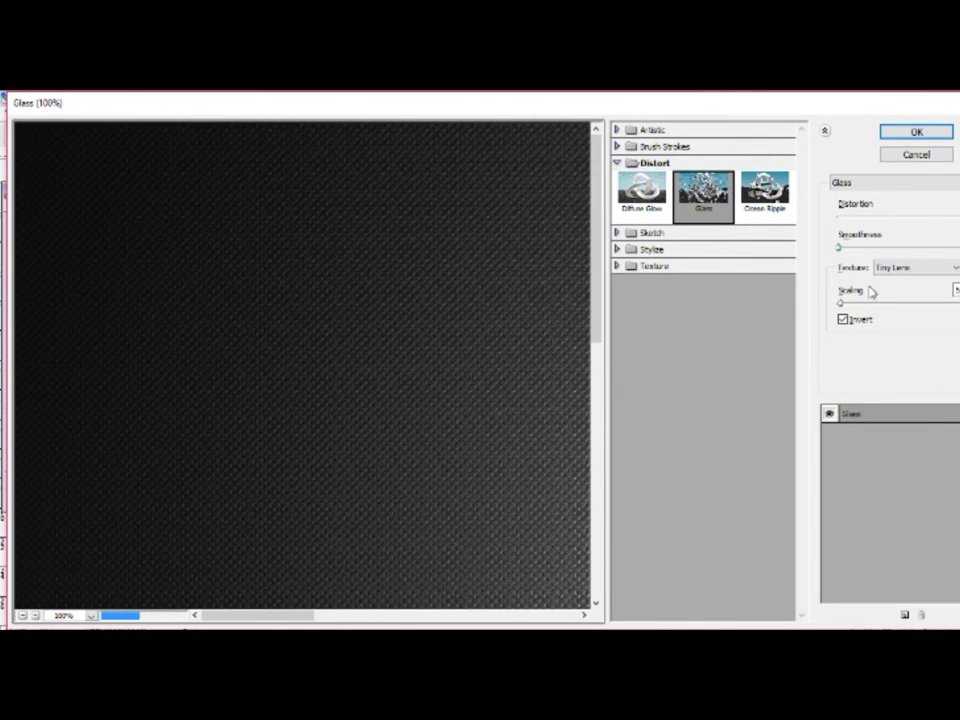
drag(866, 302, 913, 308)
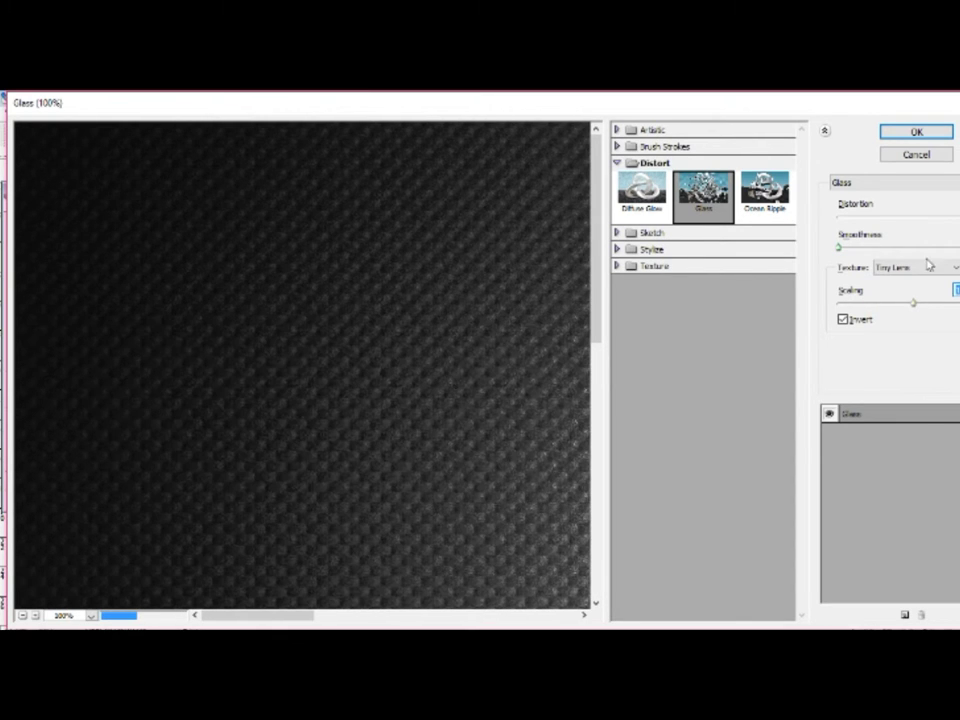
click(933, 129)
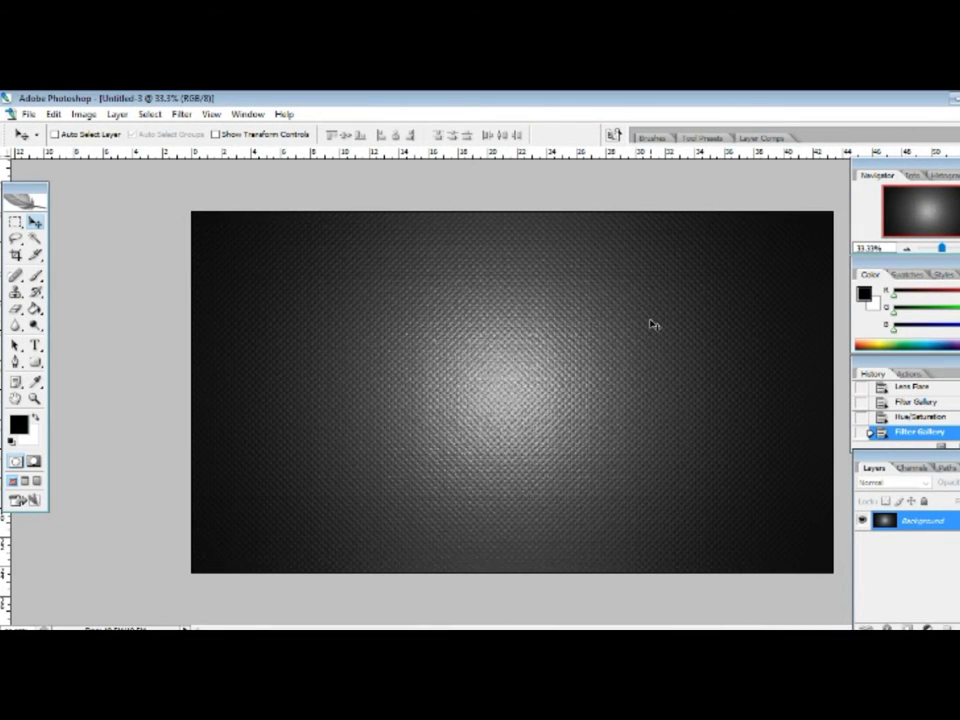
click(35, 344)
- Place the purple circular R logo file at the canvas centre as a new layer
click(29, 114)
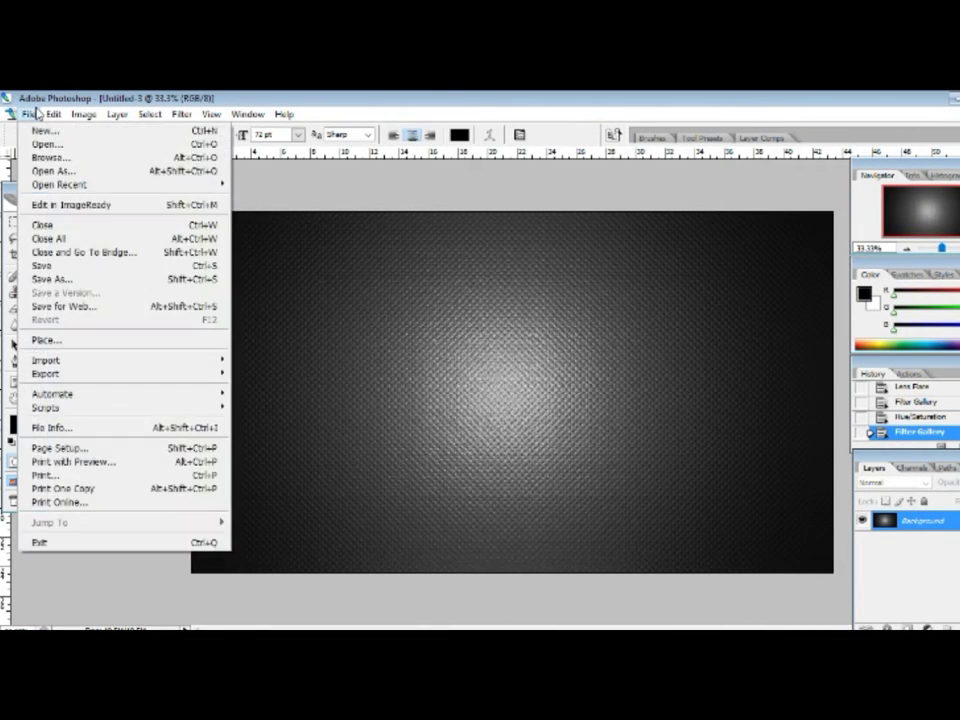
click(60, 340)
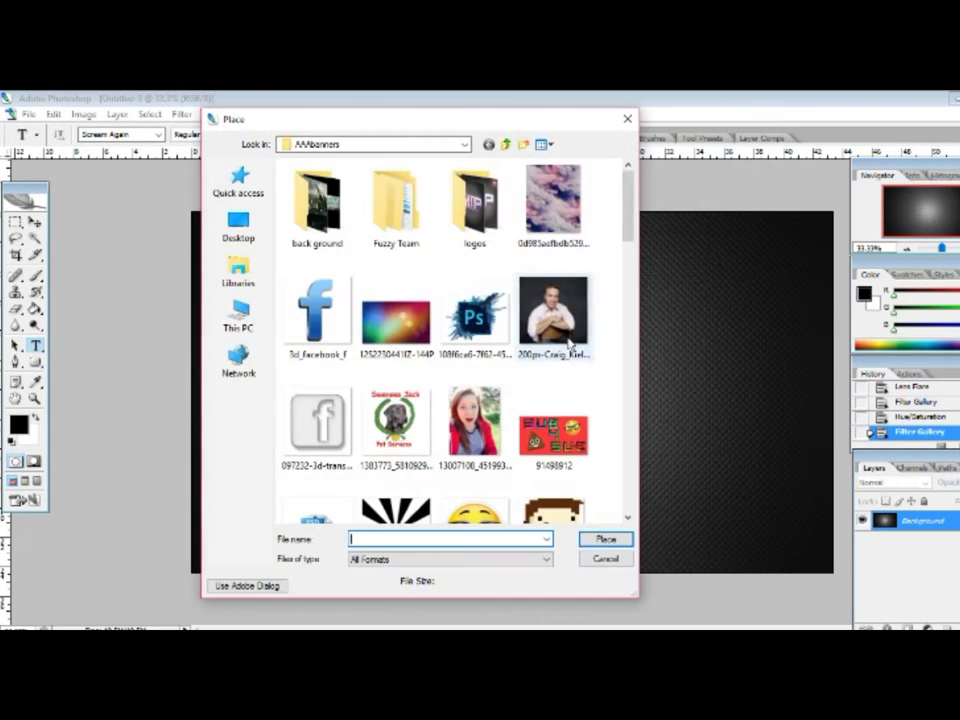
scroll(631, 250, down, 2)
scroll(631, 250, down, 5)
click(562, 338)
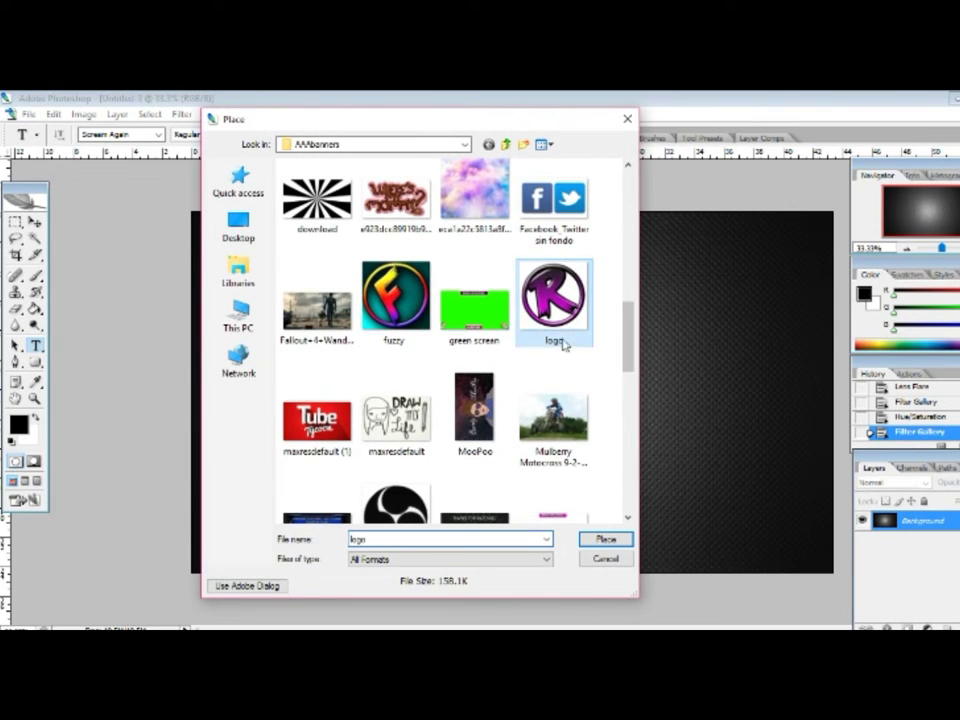
click(603, 540)
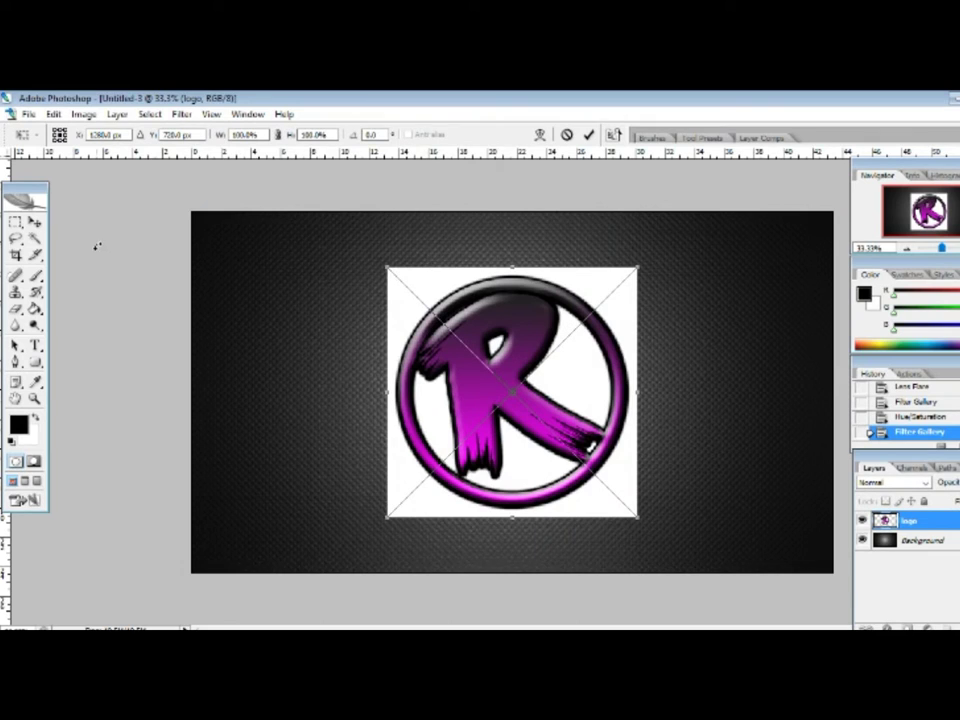
click(15, 222)
click(448, 309)
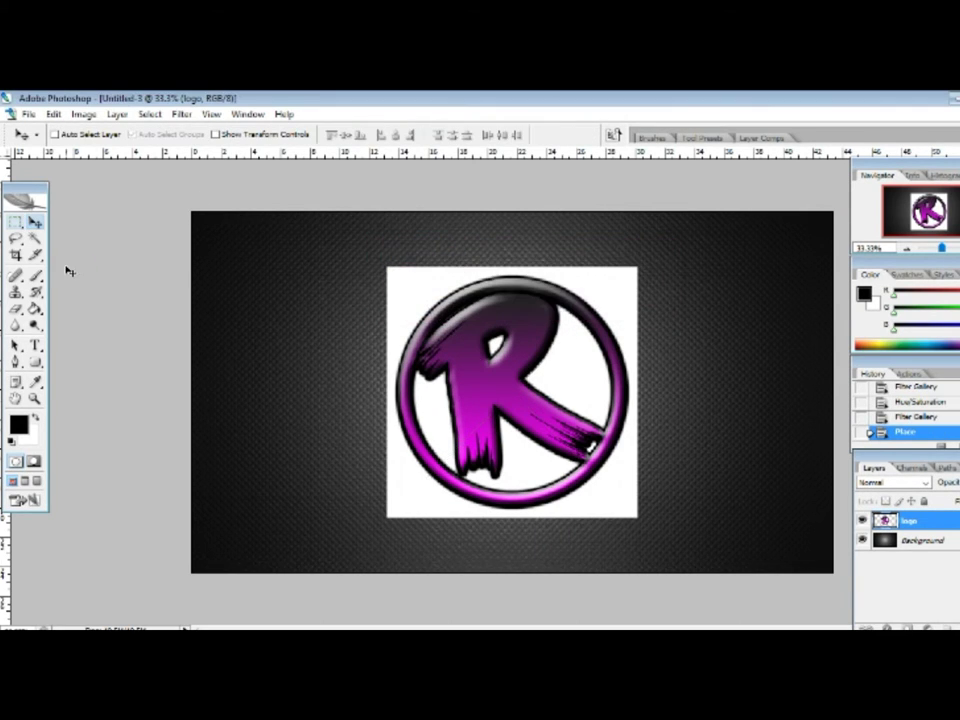
- Rasterize the logo layer and delete the white background around it with the Magic Wand
click(15, 308)
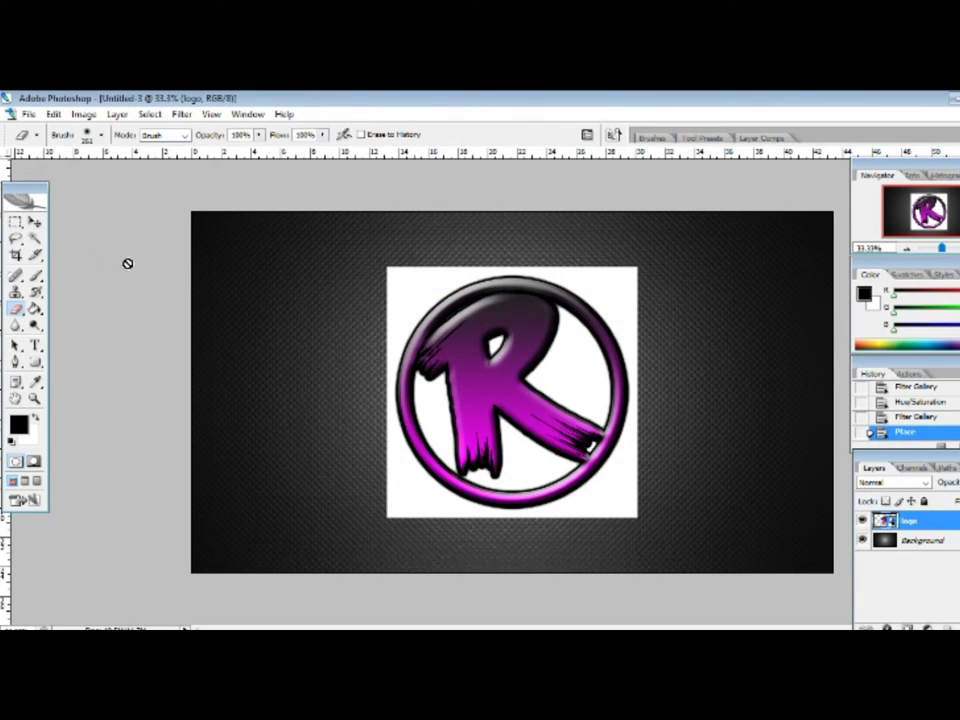
click(444, 294)
click(487, 316)
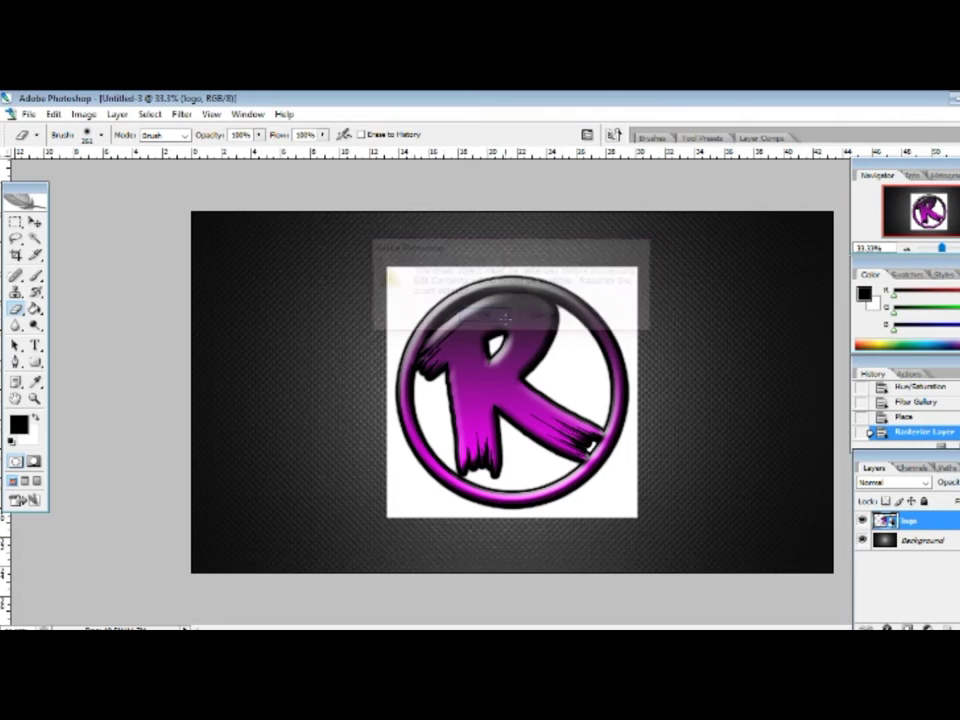
click(34, 238)
click(428, 296)
key(Delete)
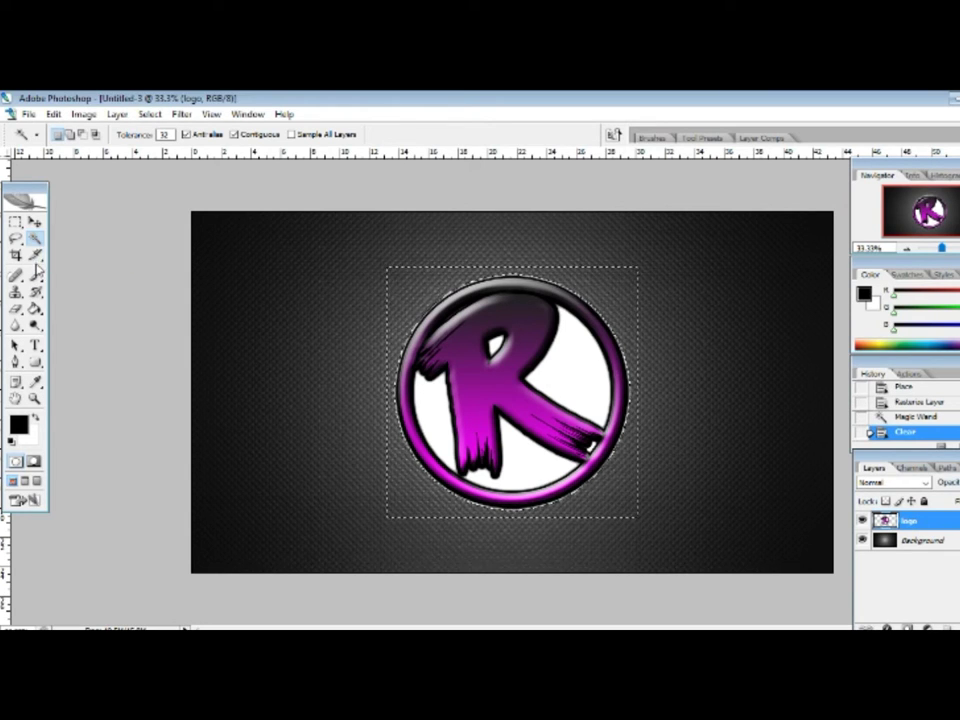
- Delete the white areas inside the ring and R, then deselect
click(574, 360)
key(Delete)
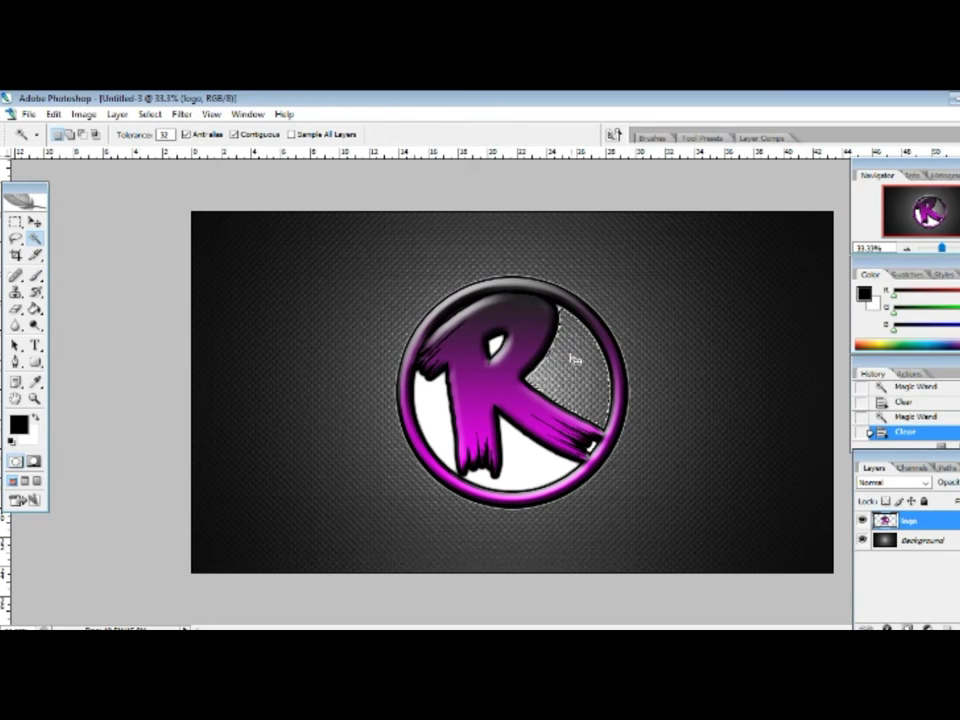
click(521, 467)
key(Delete)
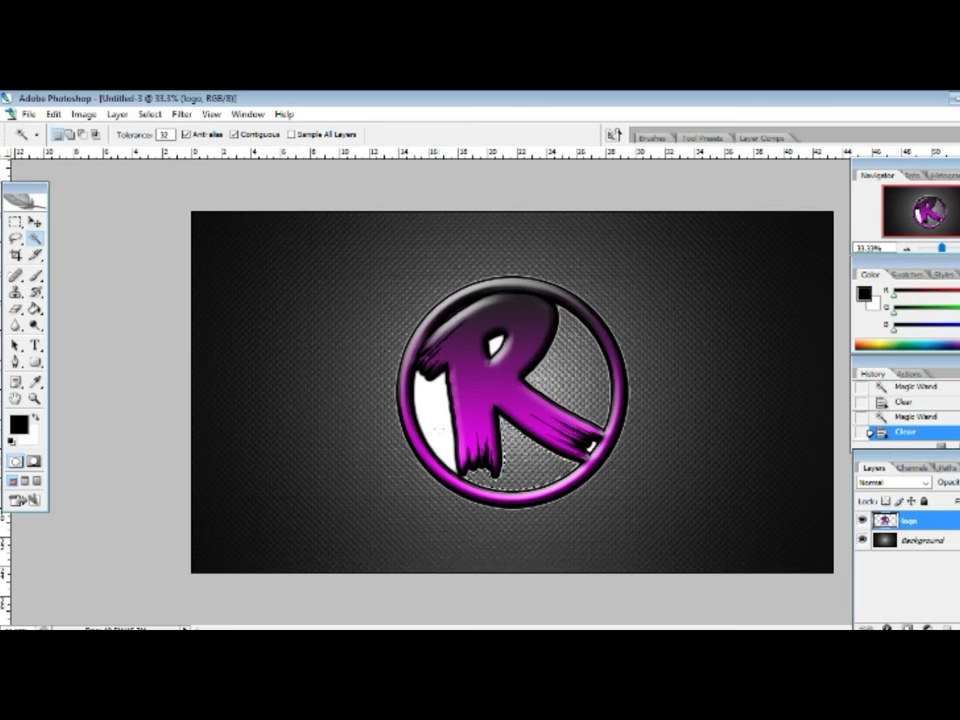
click(430, 420)
key(Delete)
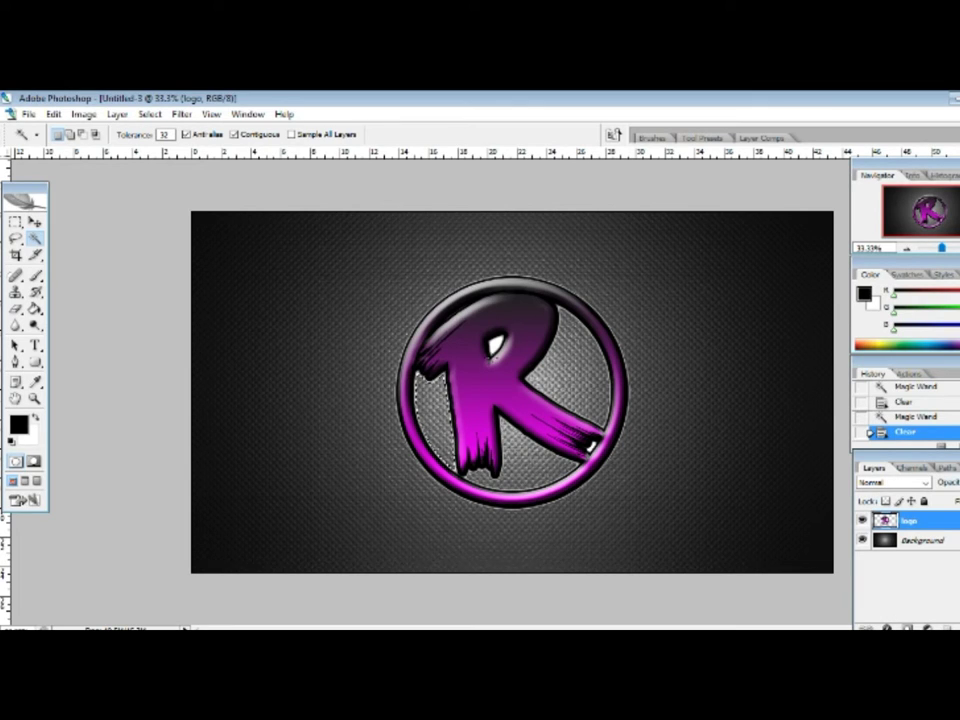
click(495, 345)
key(Delete)
click(591, 447)
key(Delete)
click(656, 504)
key(ctrl+d)
- Nudge the logo up slightly with the Move tool
click(35, 221)
drag(517, 417, 517, 410)
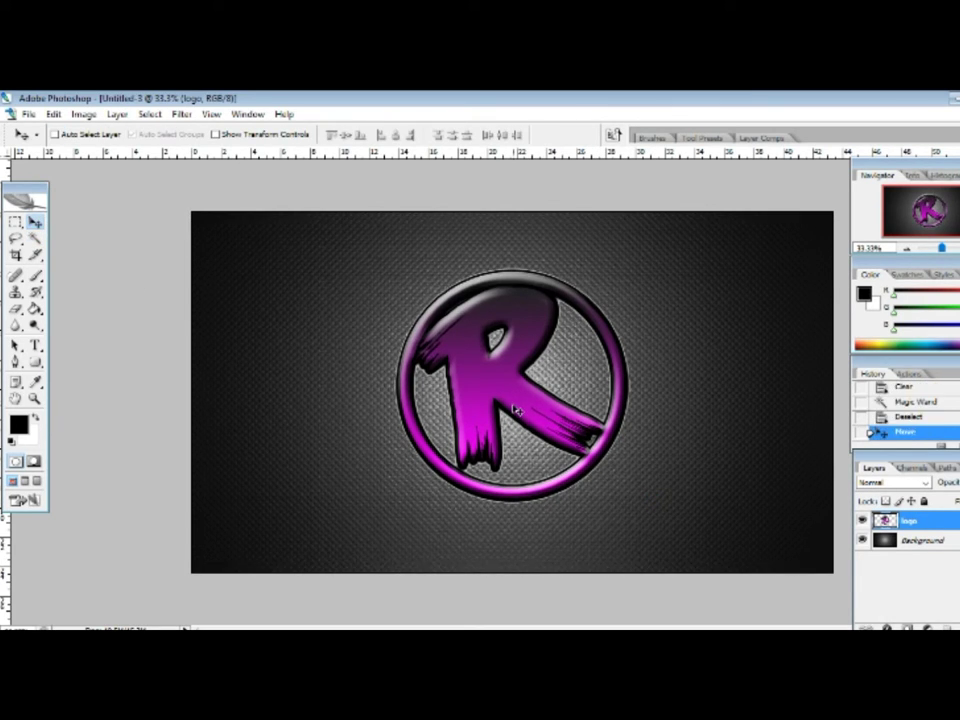
key(ctrl+t)
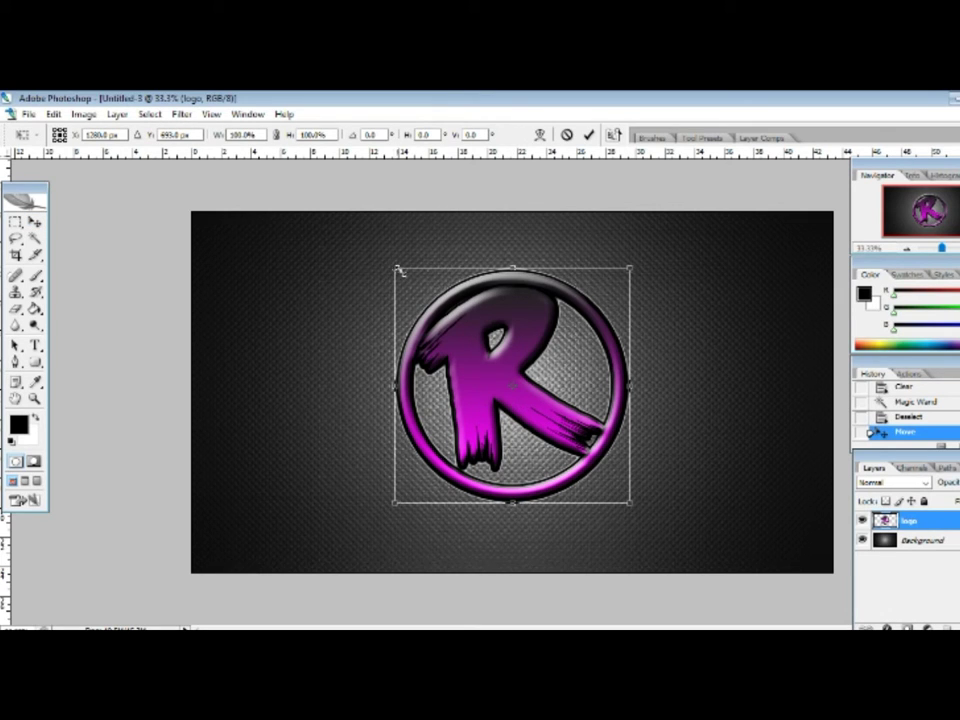
- Scale the logo down slightly, shift it up-left, and draw a text box to its left
drag(397, 270, 420, 290)
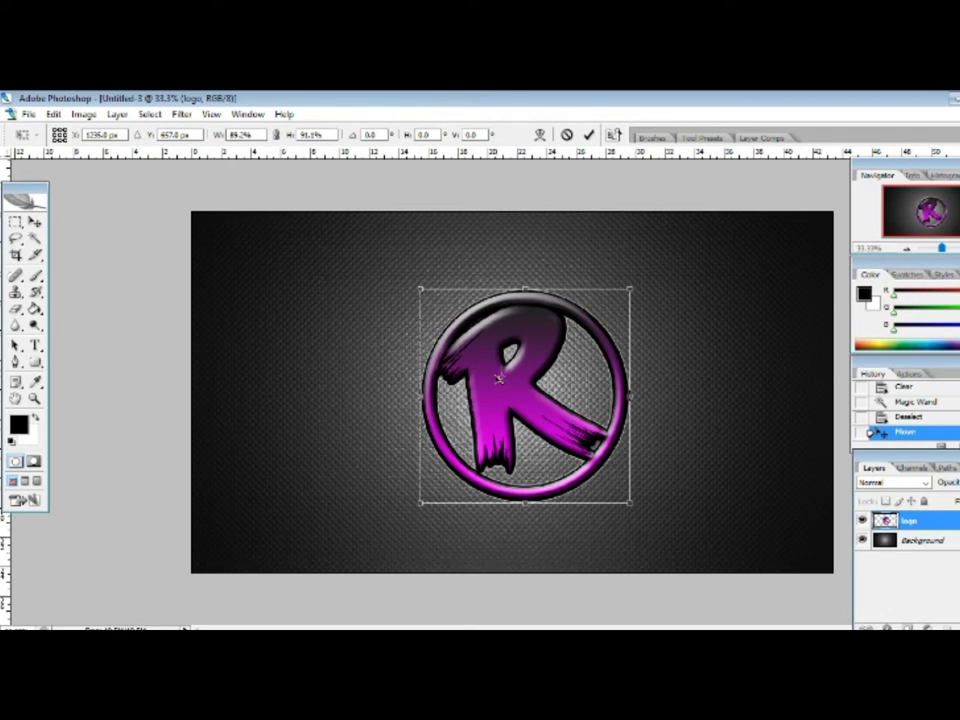
drag(500, 378, 481, 371)
key(Return)
click(36, 345)
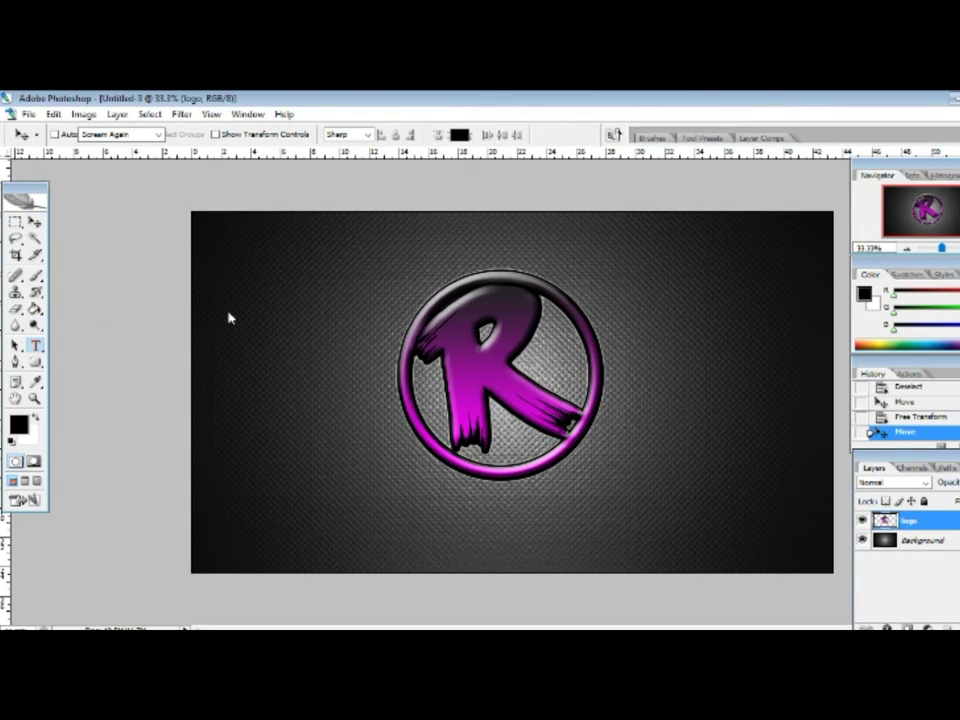
drag(217, 305, 421, 494)
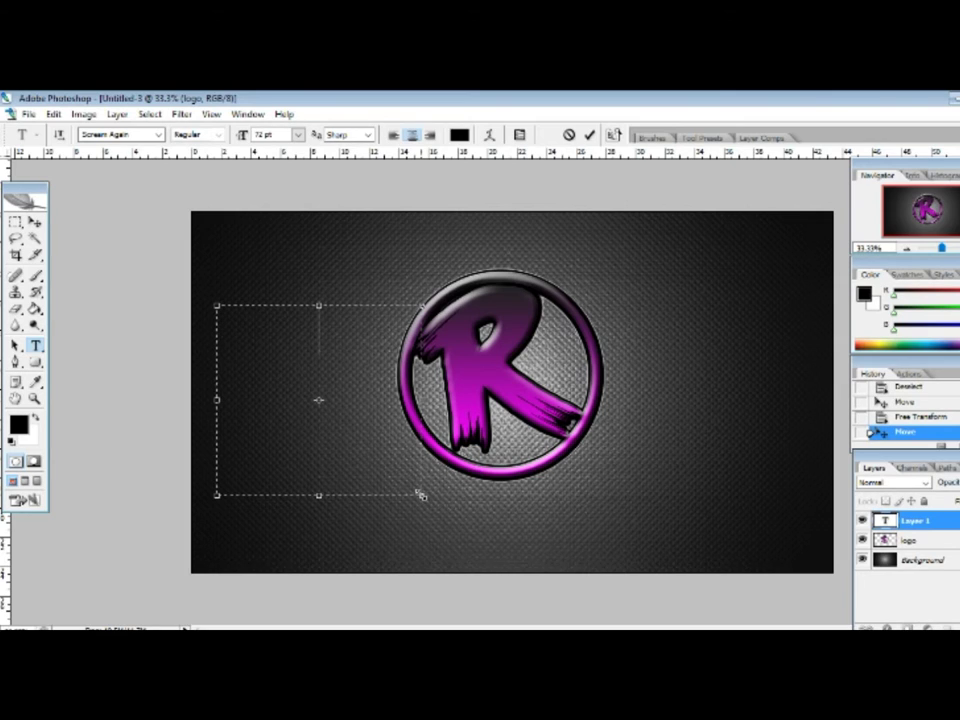
- Type 'Fuz' at 72 pt in white and commit the text
text(Fuz)
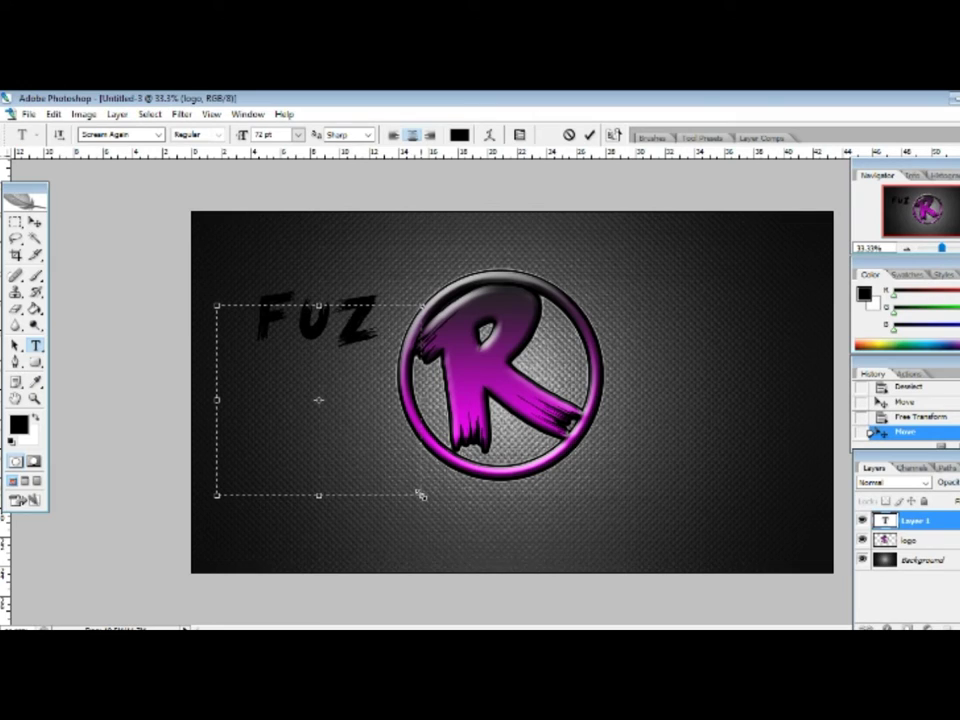
key(ctrl+a)
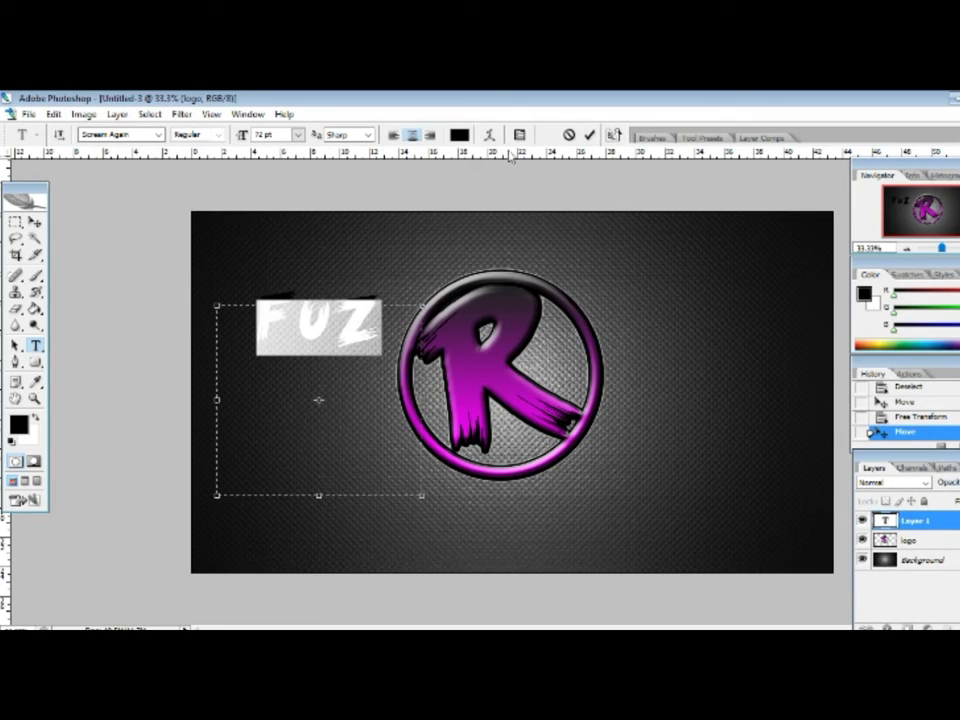
click(298, 134)
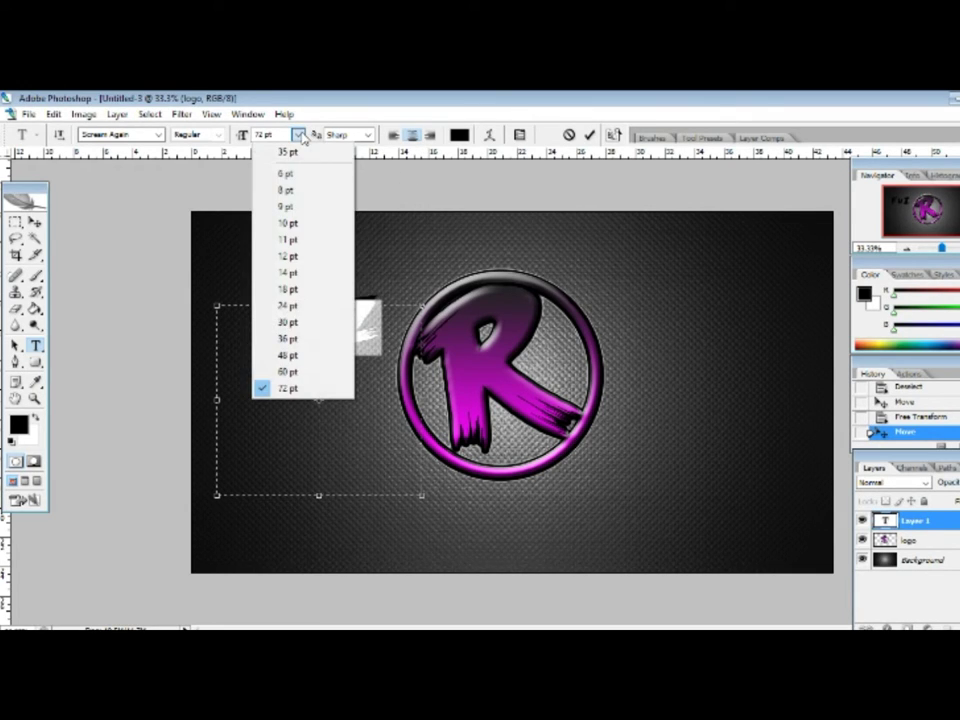
click(311, 386)
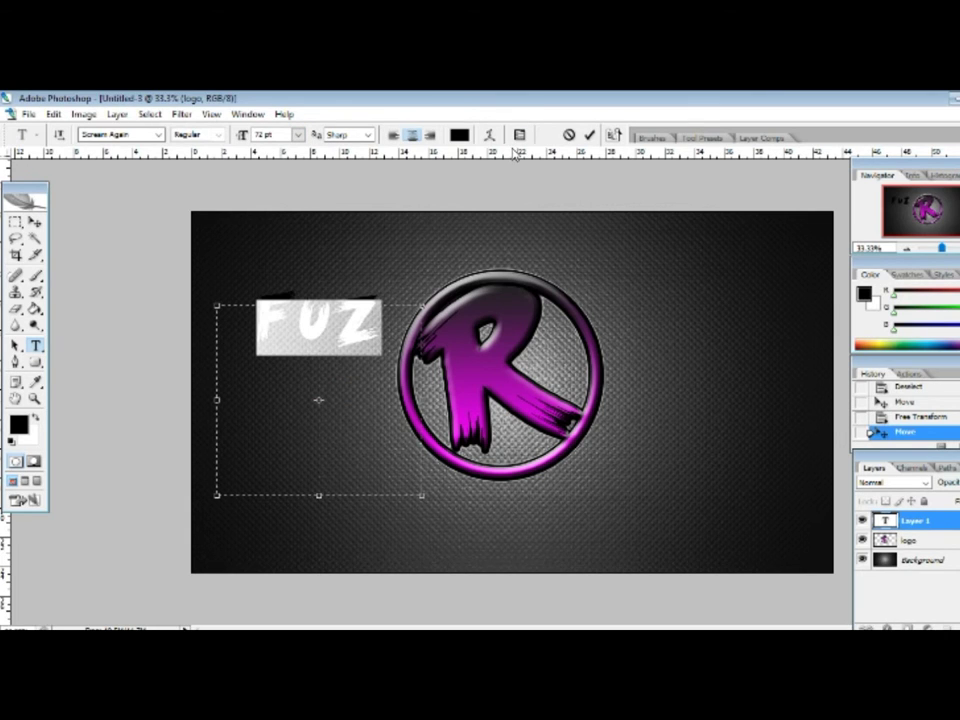
click(459, 134)
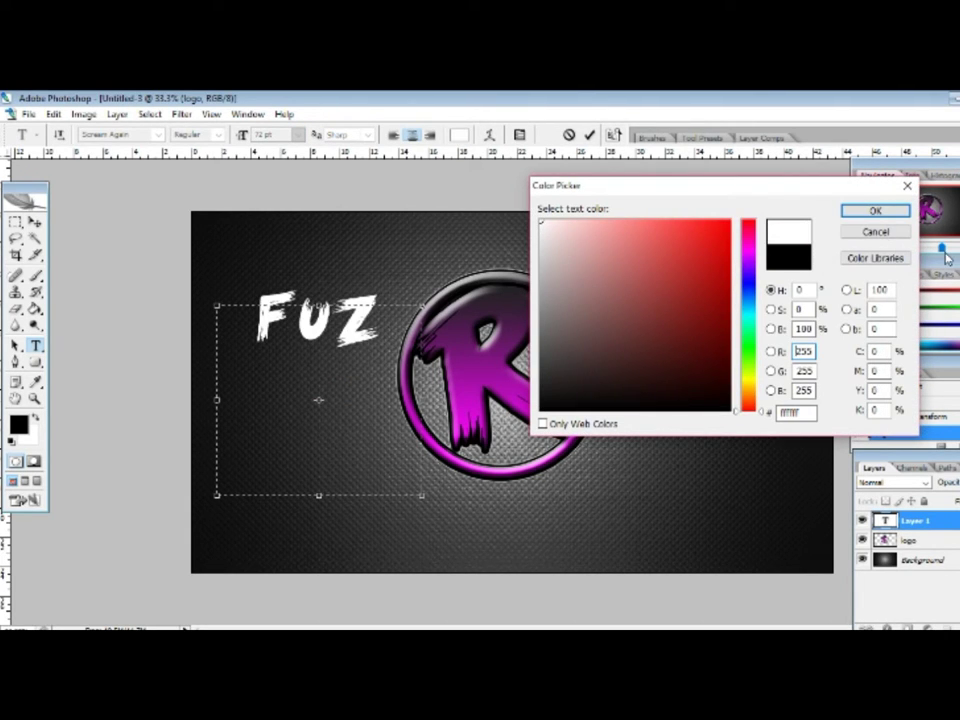
key(Return)
click(590, 134)
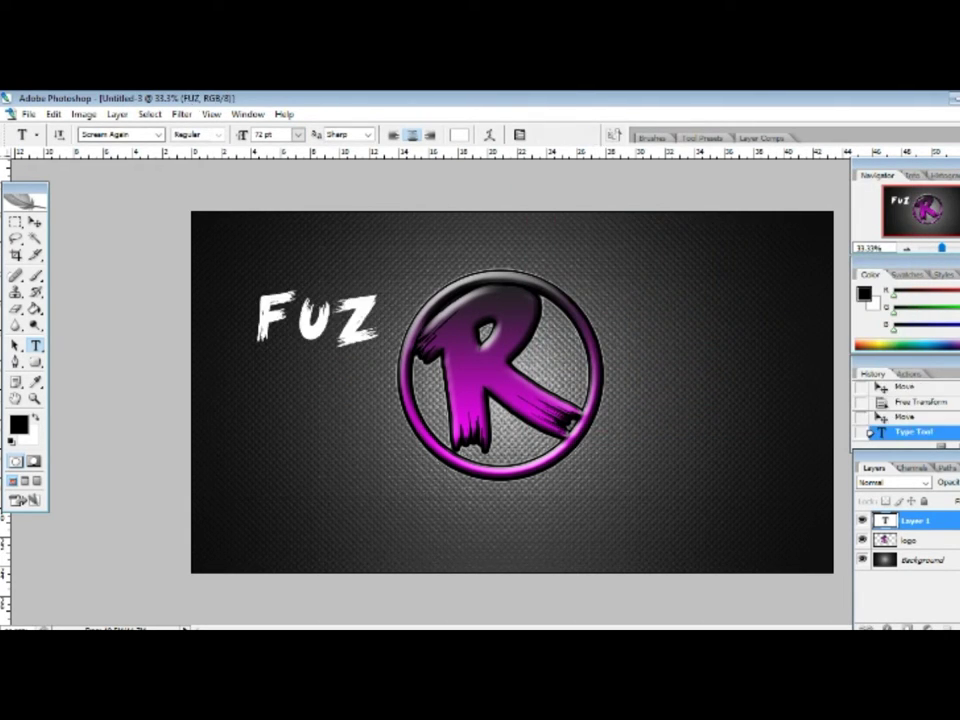
- Enlarge and widen the FUZ text, placing it down-left beside the logo
click(35, 221)
drag(315, 372, 318, 377)
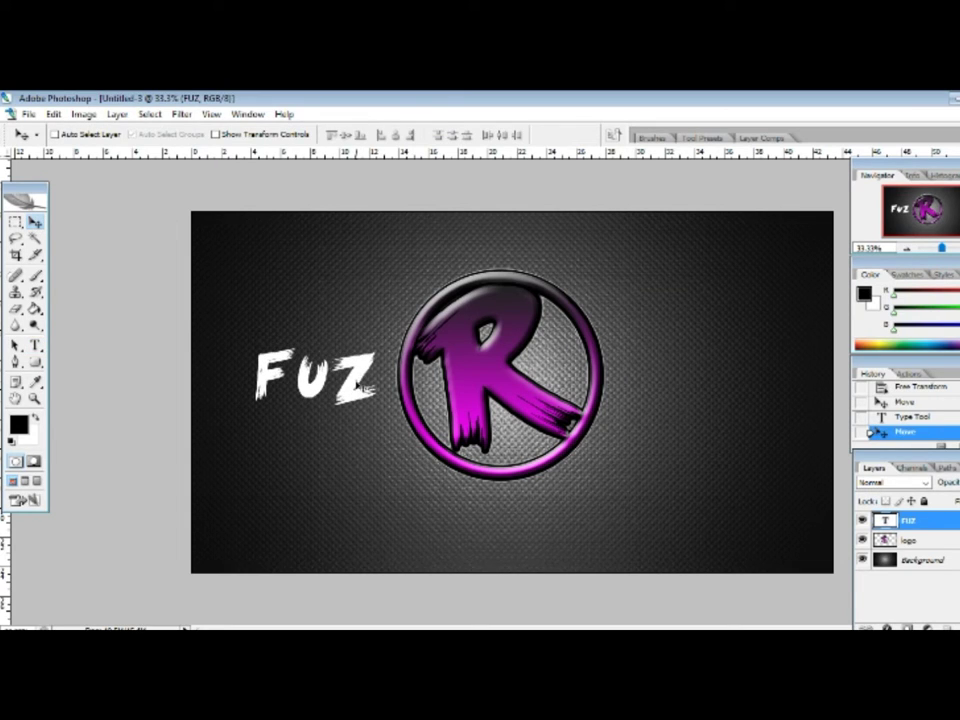
key(ctrl+t)
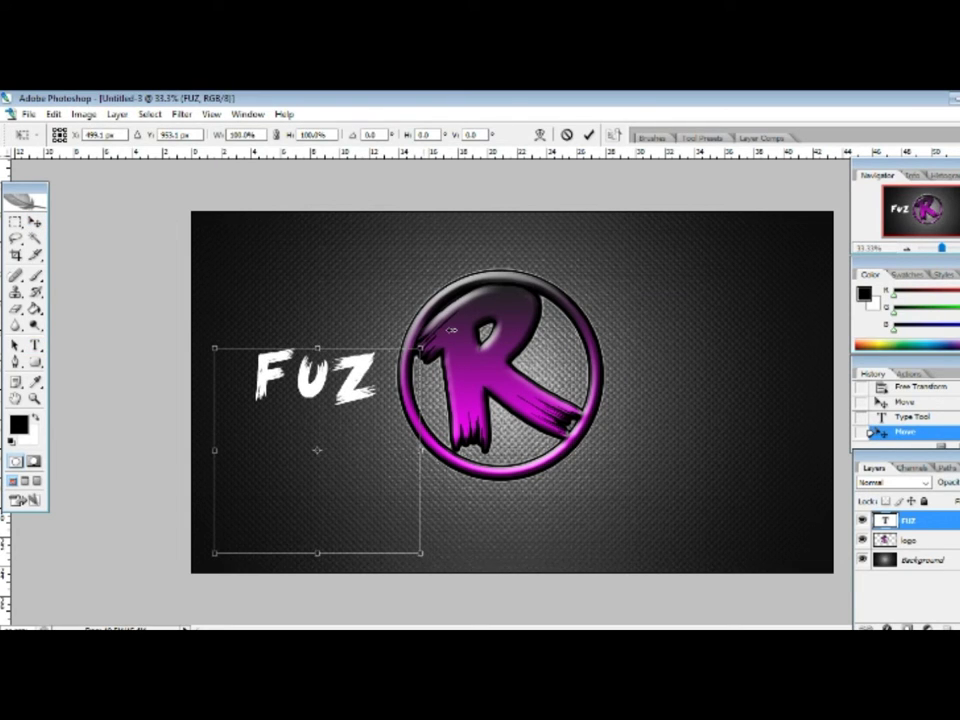
drag(420, 348, 476, 306)
drag(330, 440, 319, 472)
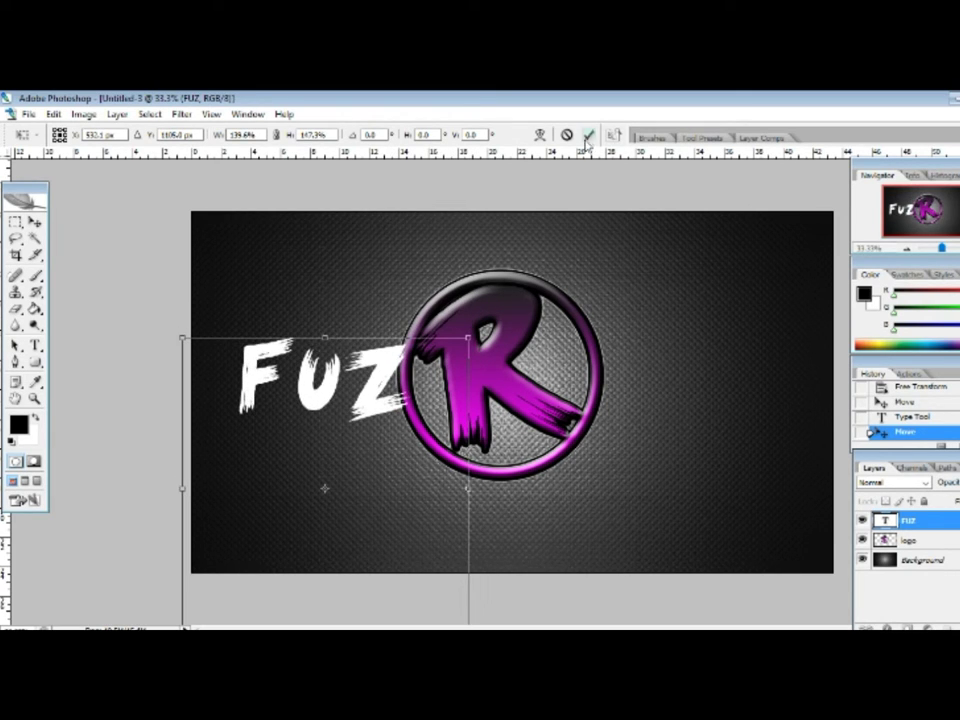
click(588, 135)
click(908, 541)
- Rescale the logo beside FUZ, then shift FUZ right so its Z touches the ring
drag(507, 435, 533, 432)
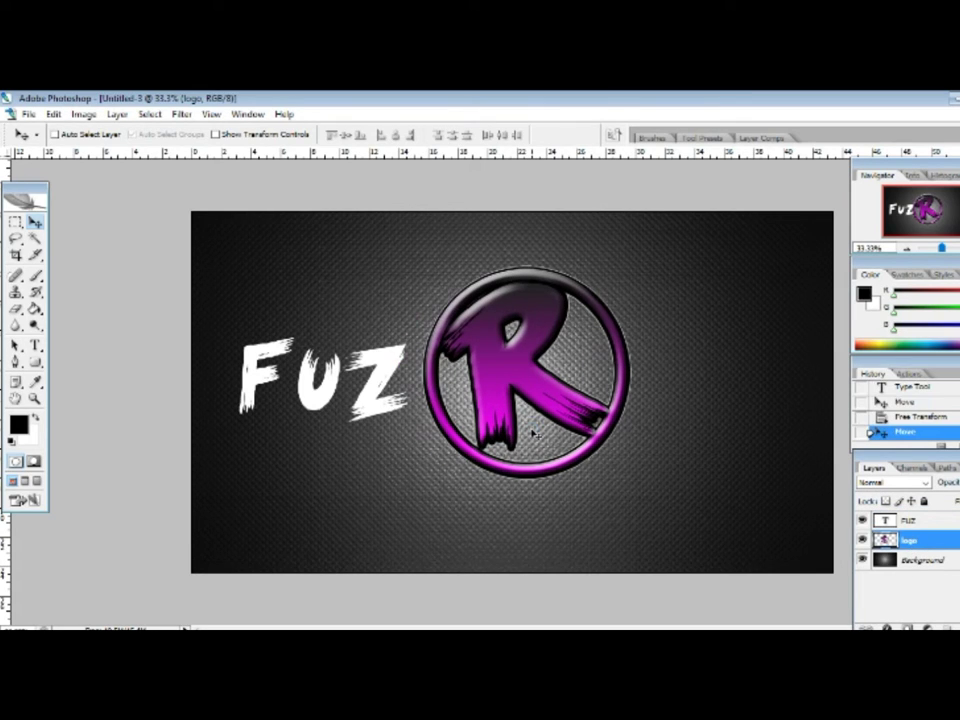
key(ctrl+t)
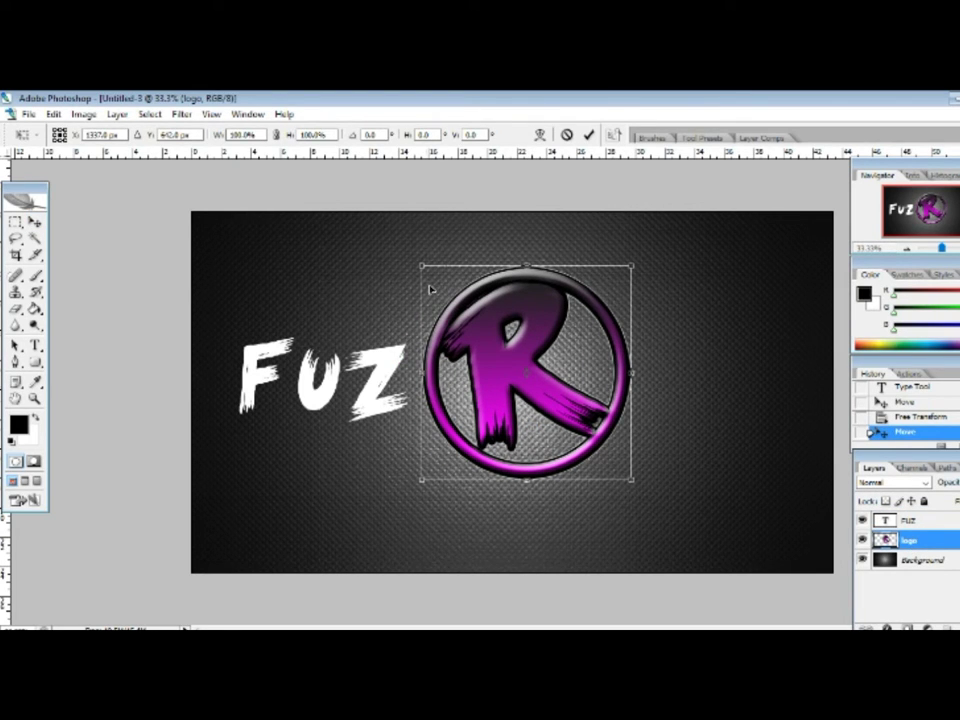
drag(421, 267, 482, 343)
drag(567, 403, 513, 373)
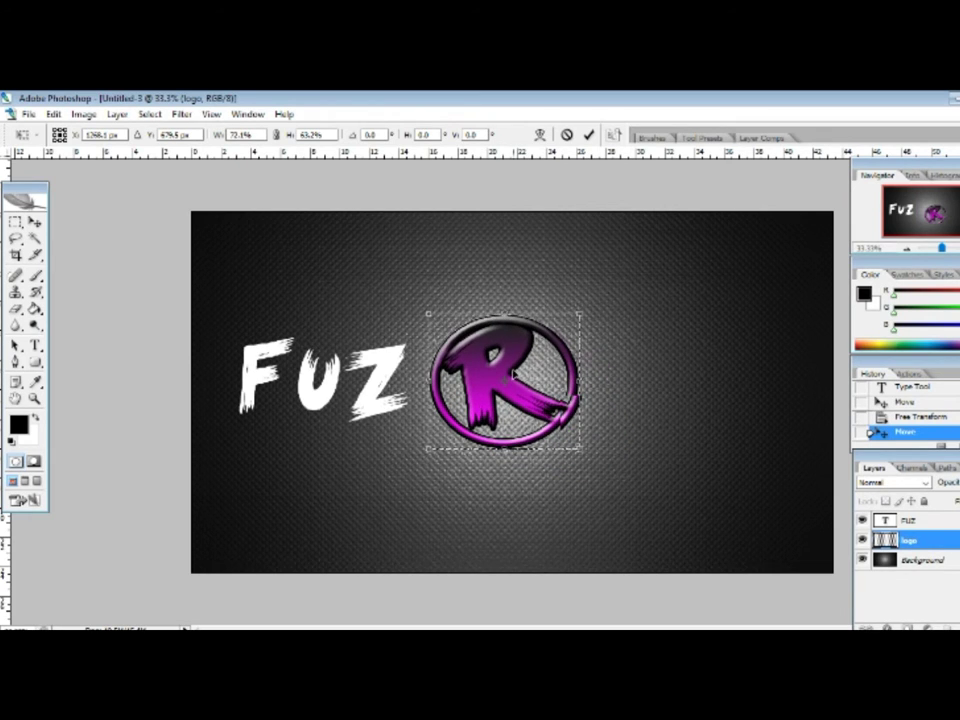
key(Return)
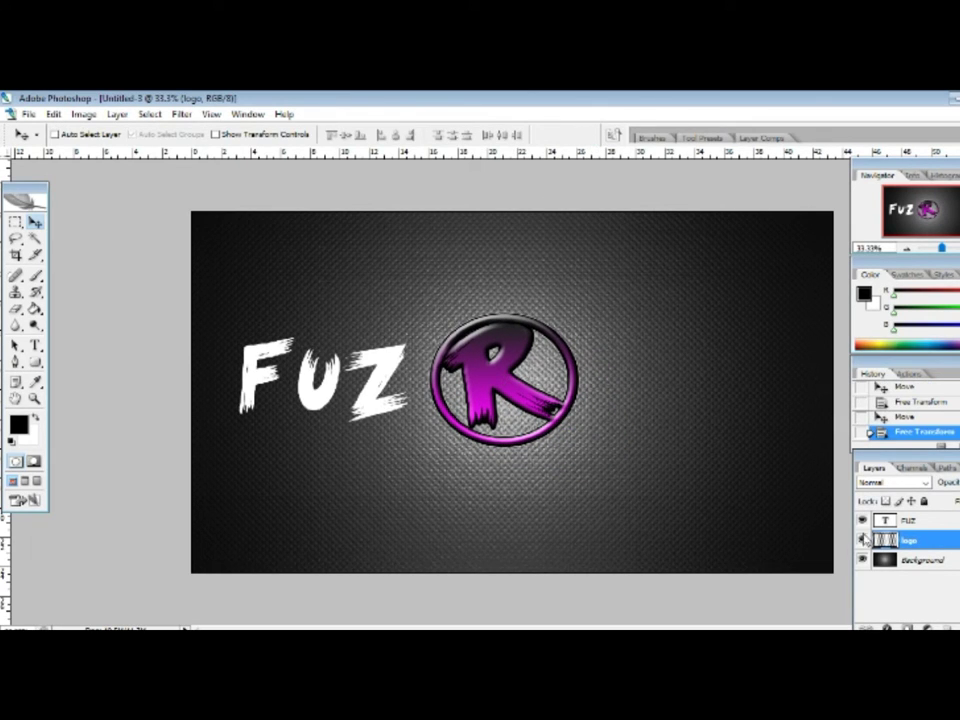
click(908, 521)
drag(362, 384, 379, 384)
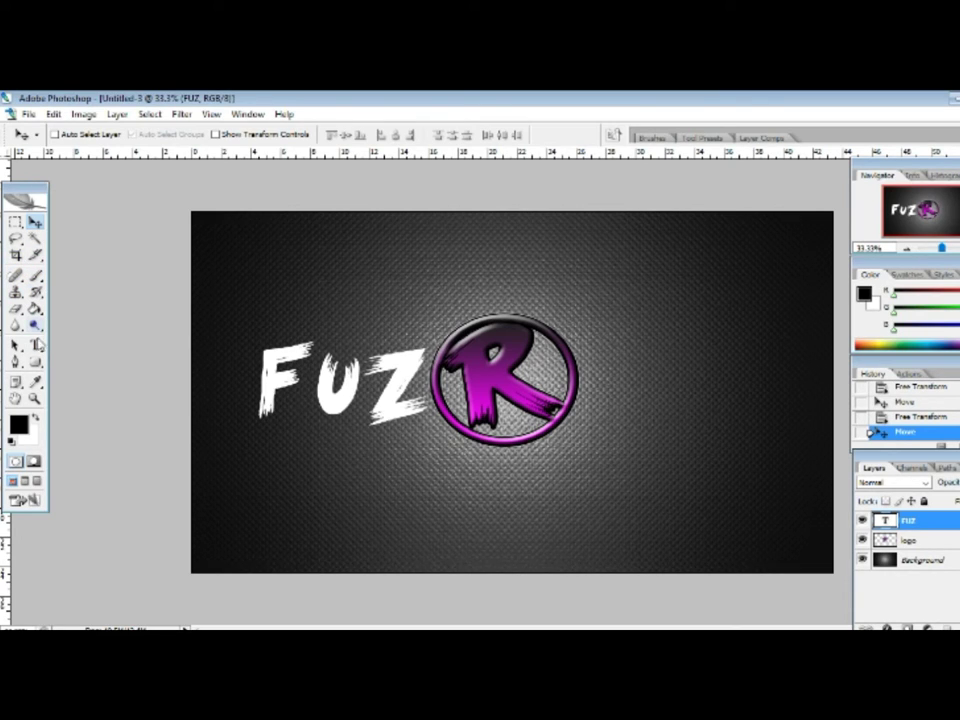
- Add the text 'ANDY' right of the R logo, move it beside the logo, and reopen it for editing
click(35, 345)
drag(578, 335, 835, 495)
text(ANDY)
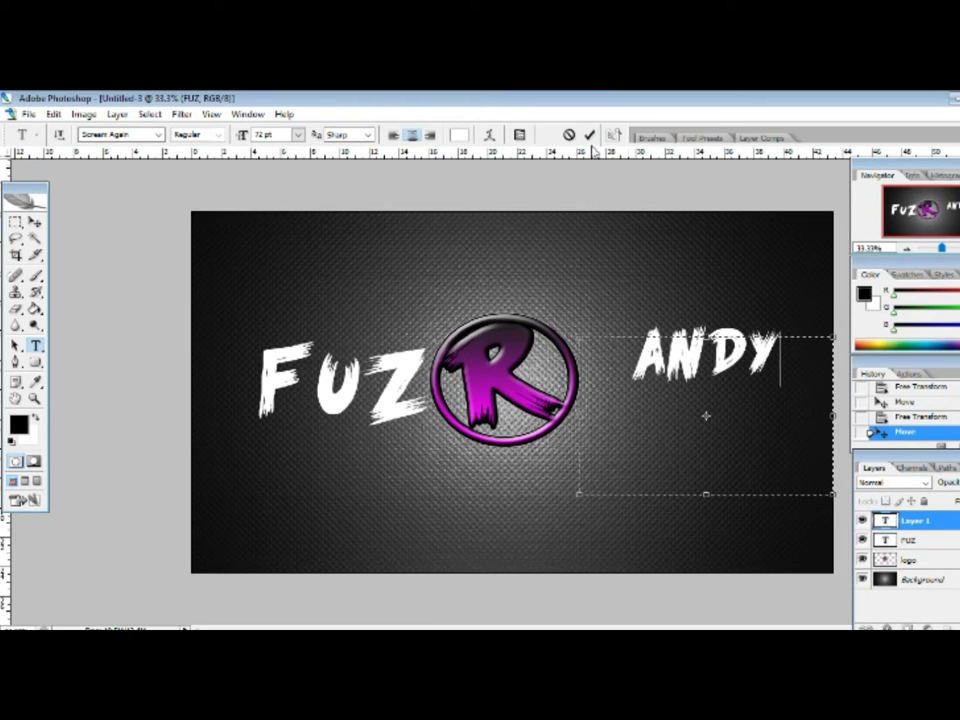
click(35, 222)
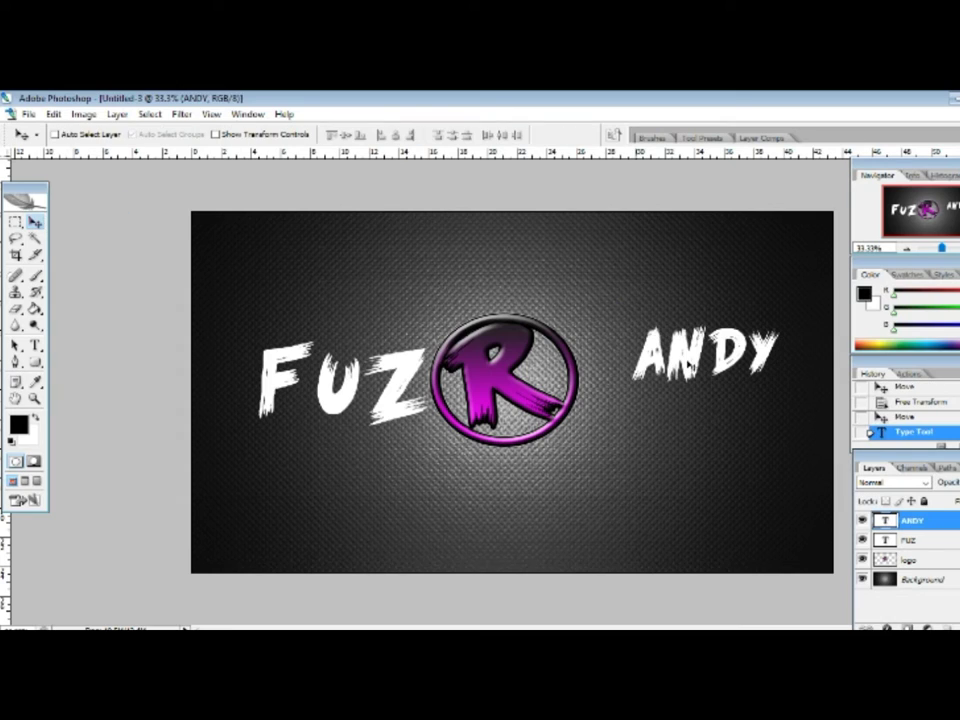
drag(687, 358, 645, 388)
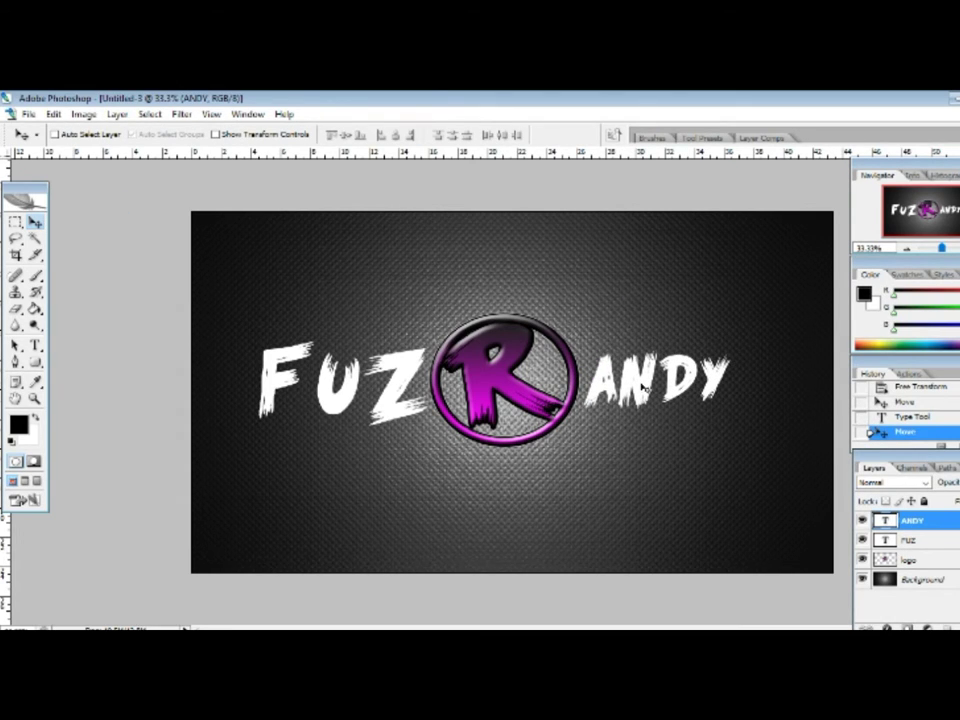
double_click(885, 520)
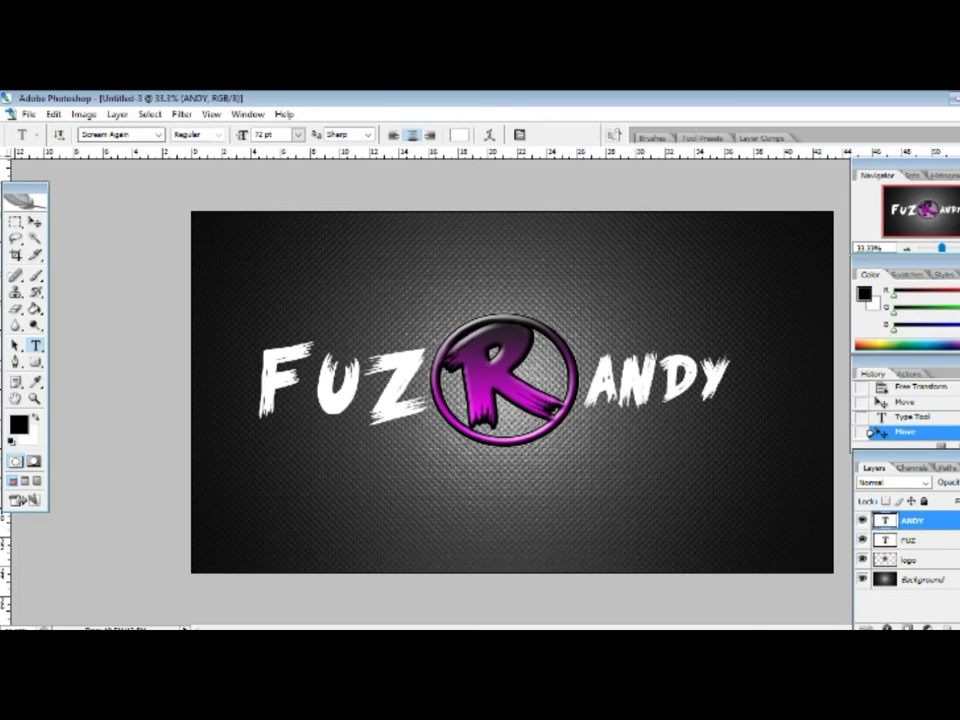
- Add an R before ANDY so it reads 'RANDY', and slide it right of the logo
text(R)
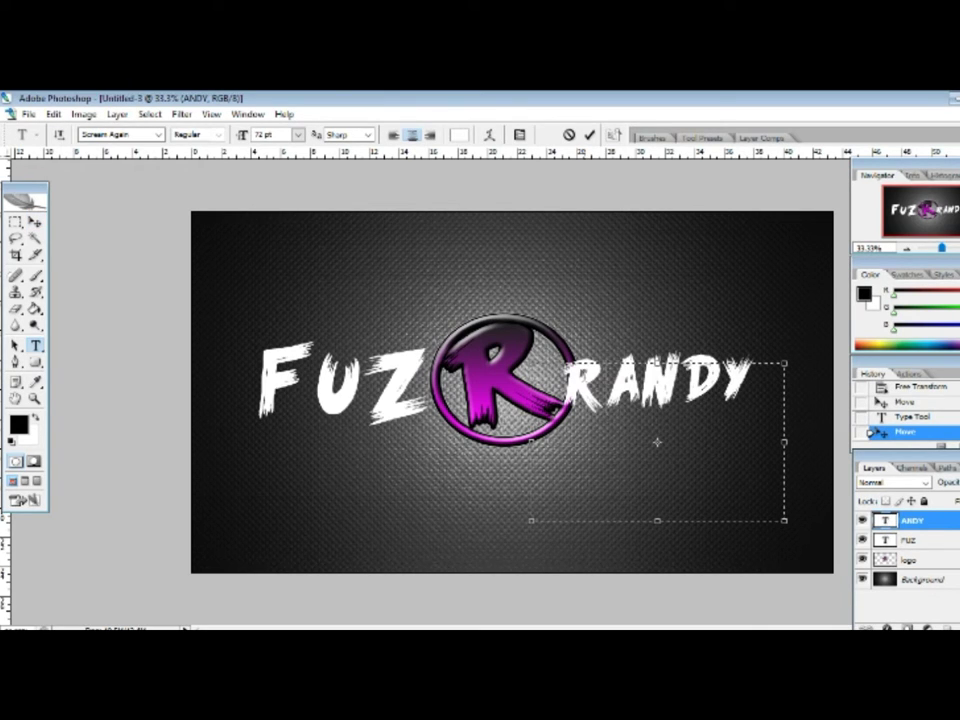
click(589, 135)
key(v)
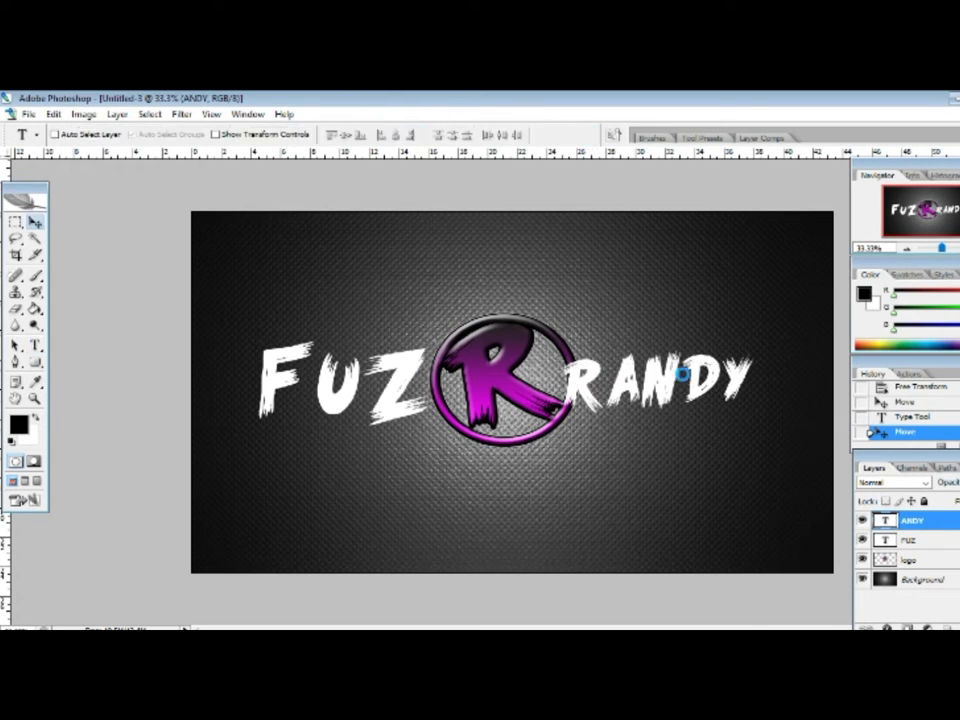
drag(660, 385, 695, 382)
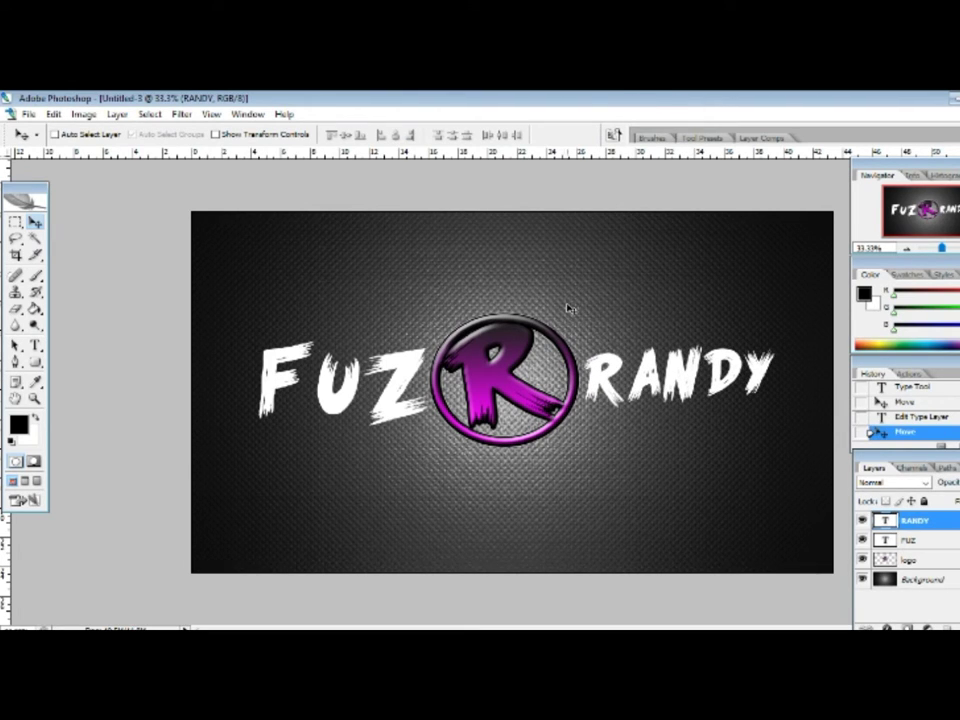
- Enlarge the RANDY text with Free Transform to match FUZ and shift it slightly lower
key(ctrl+t)
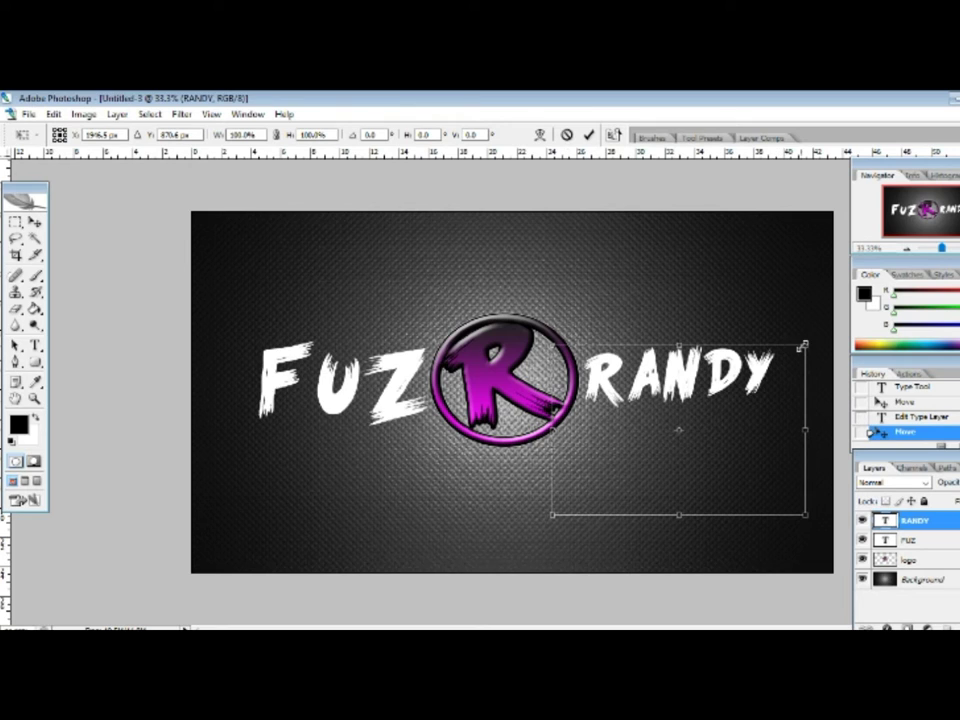
drag(803, 344, 846, 305)
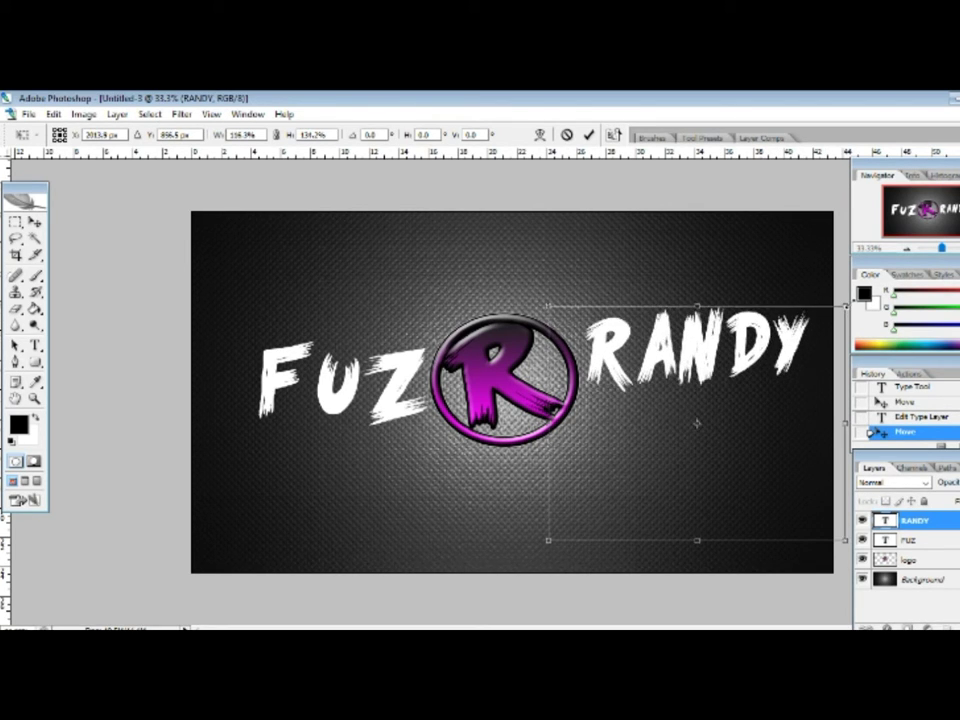
drag(765, 352, 760, 384)
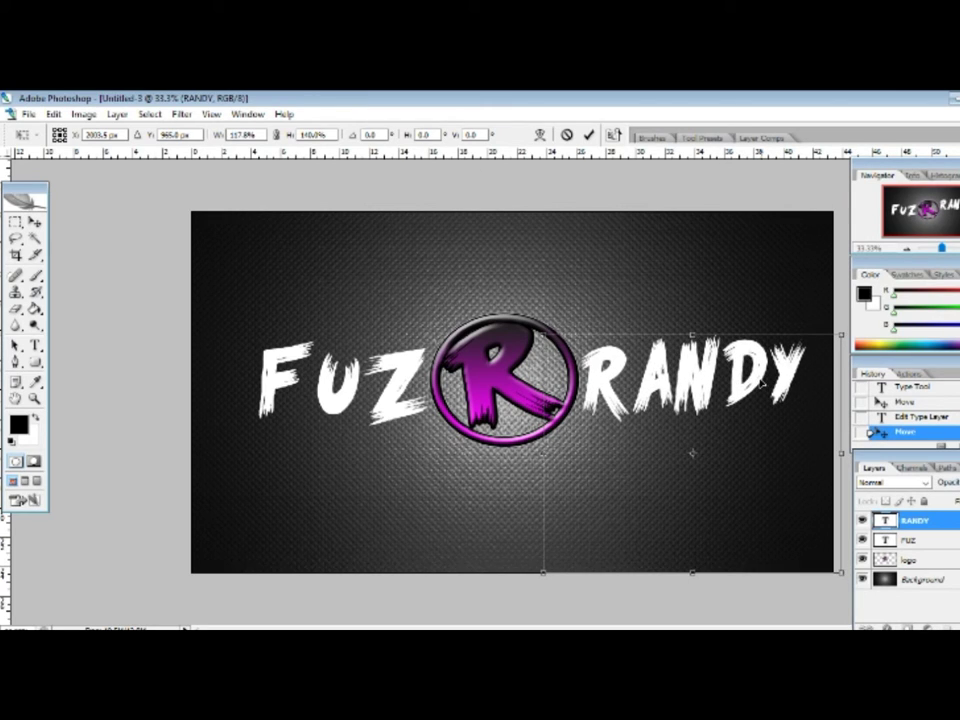
drag(841, 334, 849, 312)
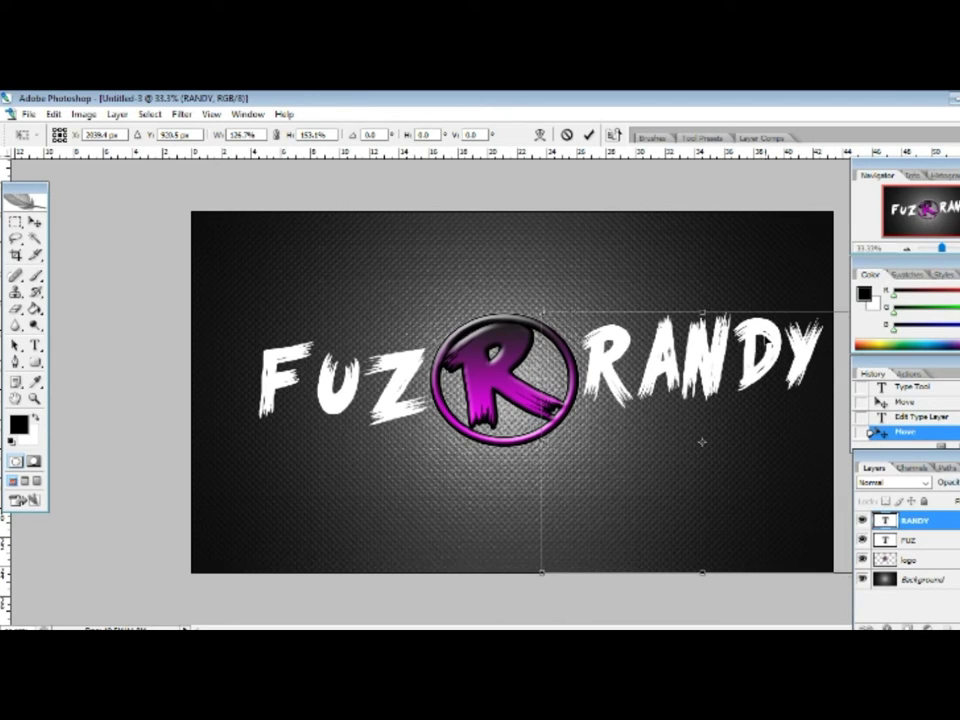
drag(770, 368, 767, 383)
click(588, 134)
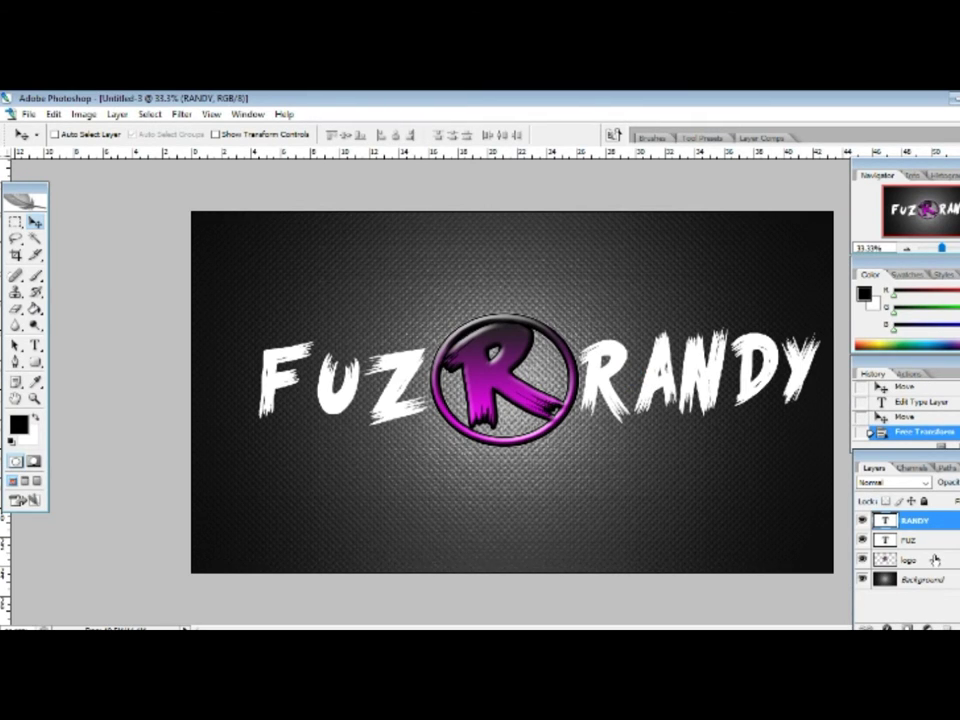
- Combine the FUZ, R logo and RANDY layers into one smart object
shift+click(920, 548)
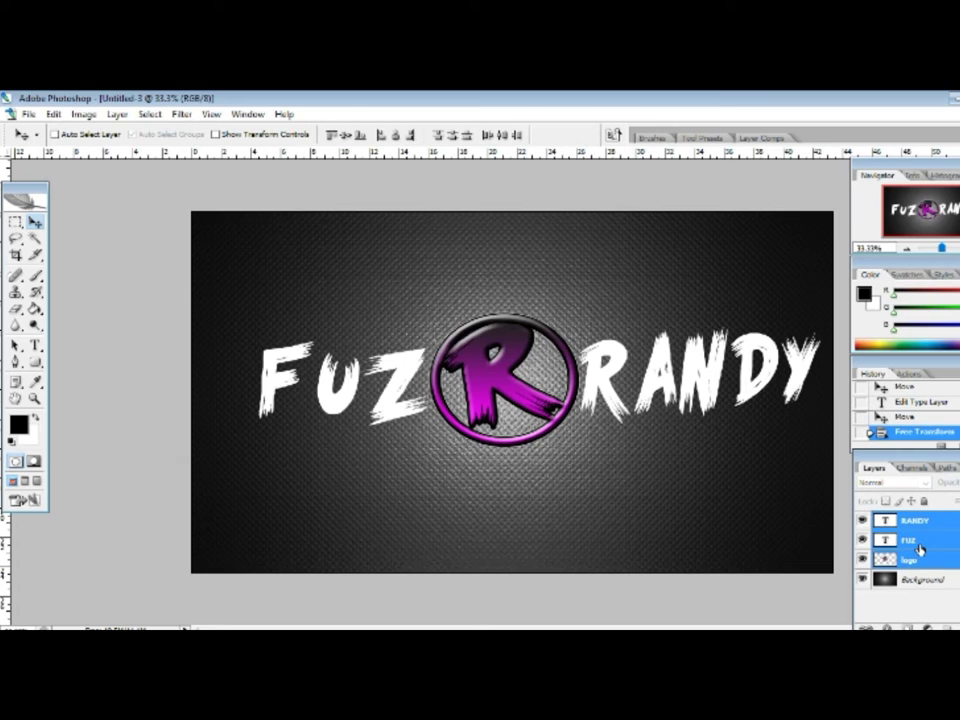
right_click(920, 548)
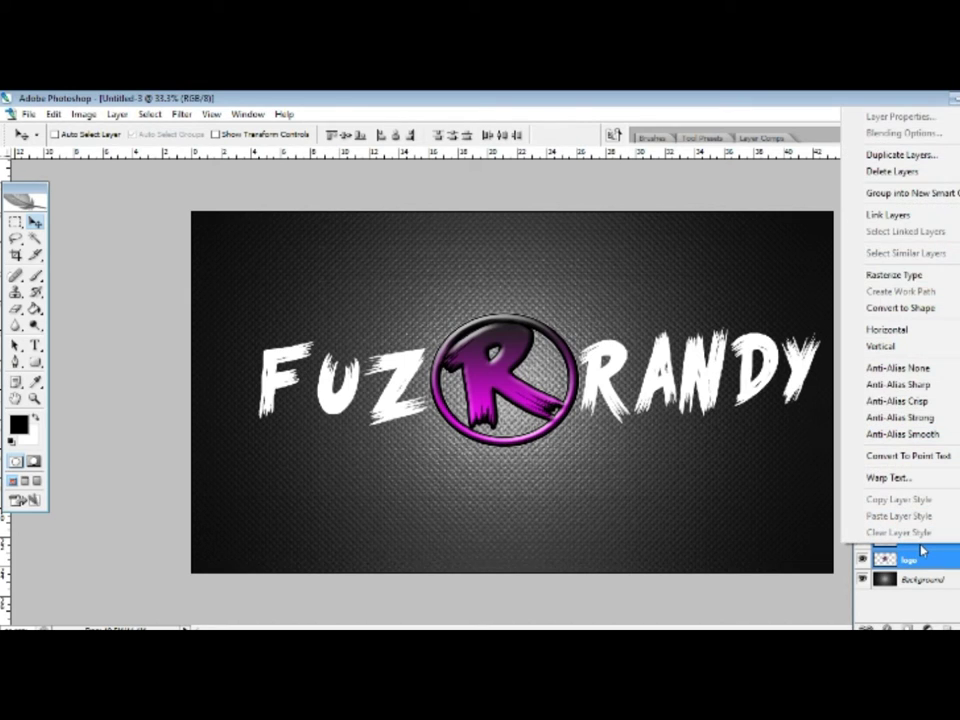
click(901, 194)
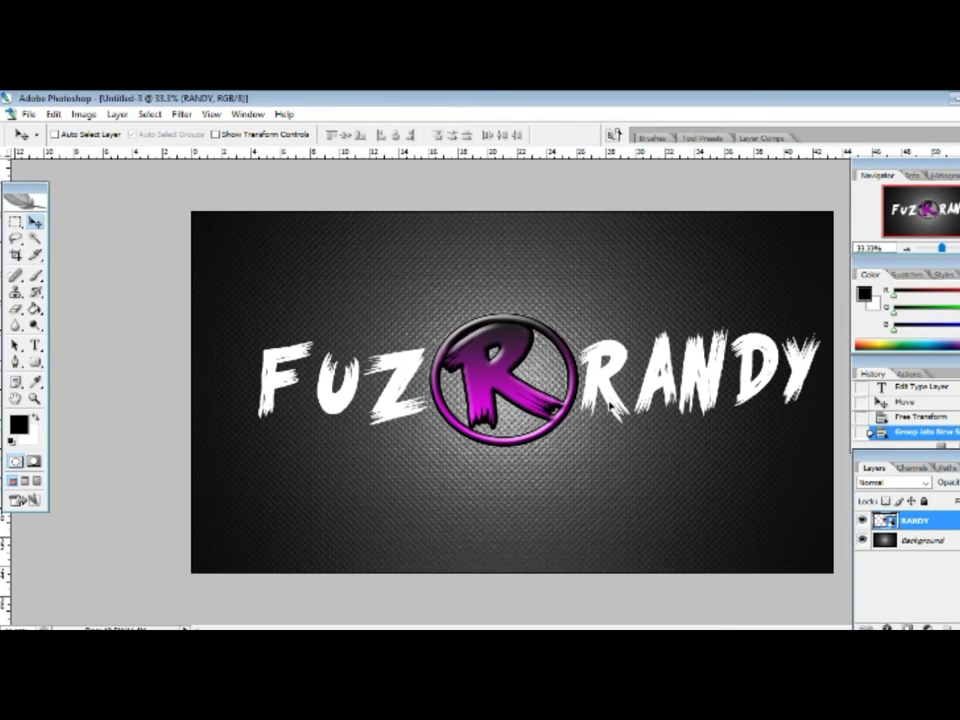
drag(615, 408, 604, 421)
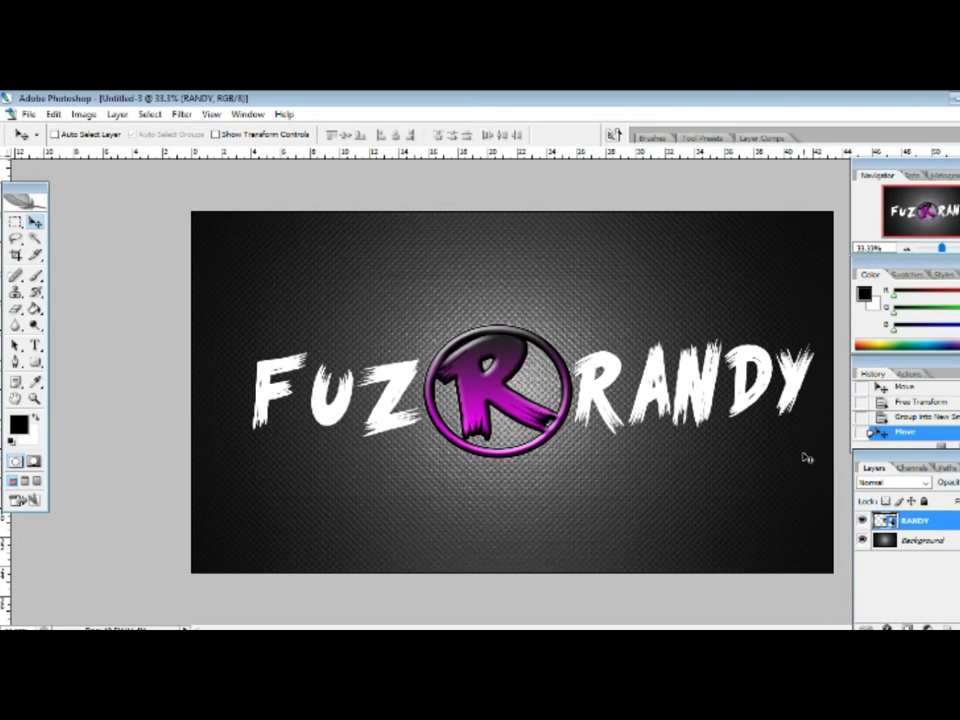
- Centre the combined design vertically and horizontally on the canvas
key(ctrl+a)
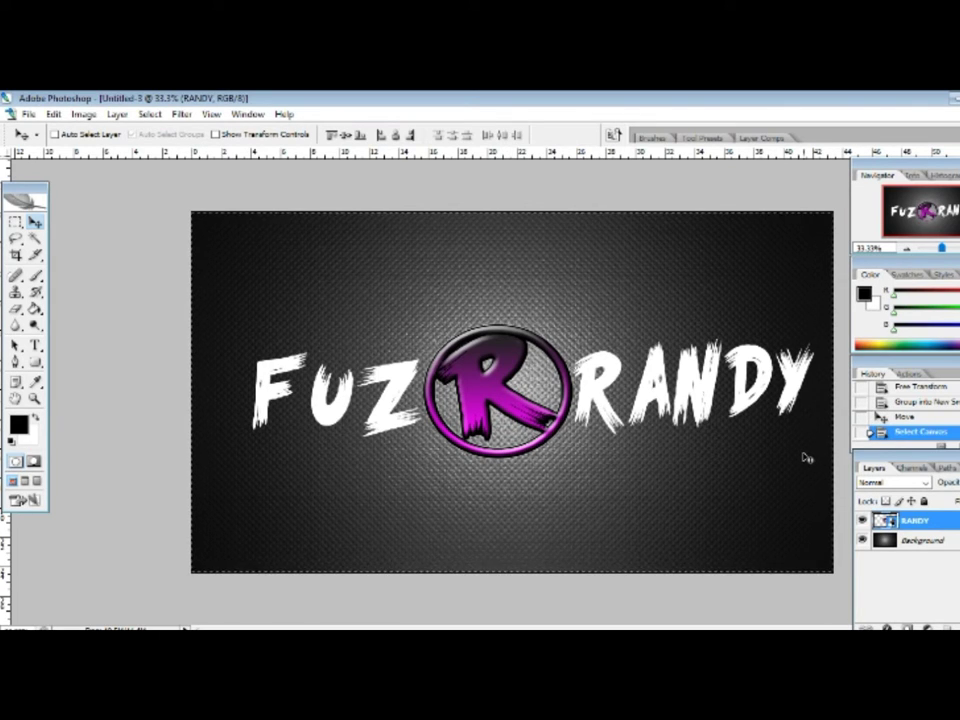
click(345, 135)
click(395, 135)
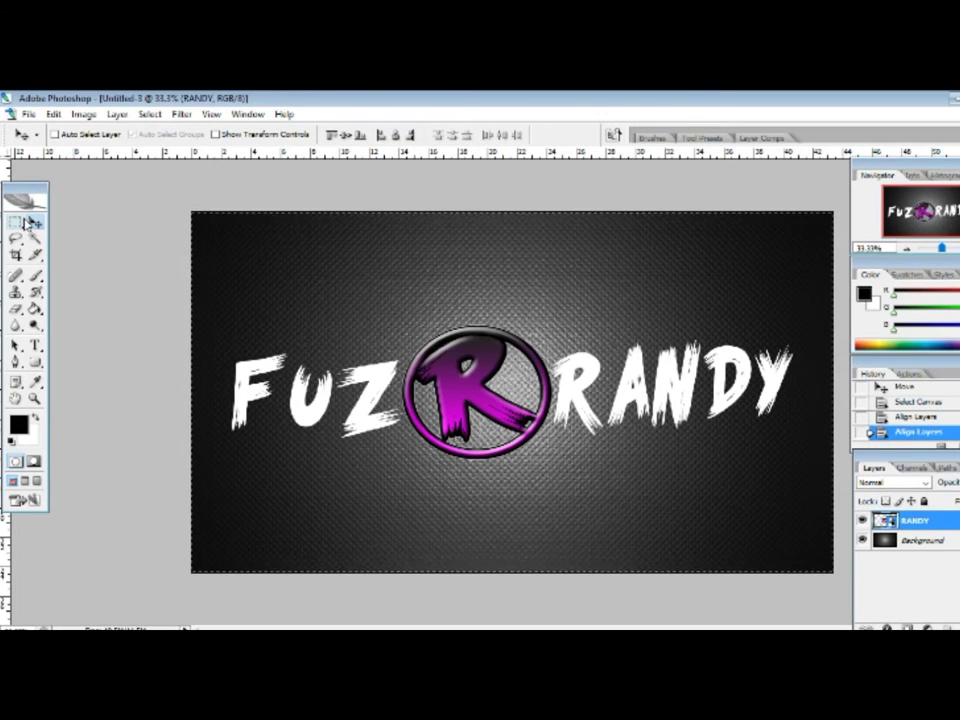
key(ctrl+d)
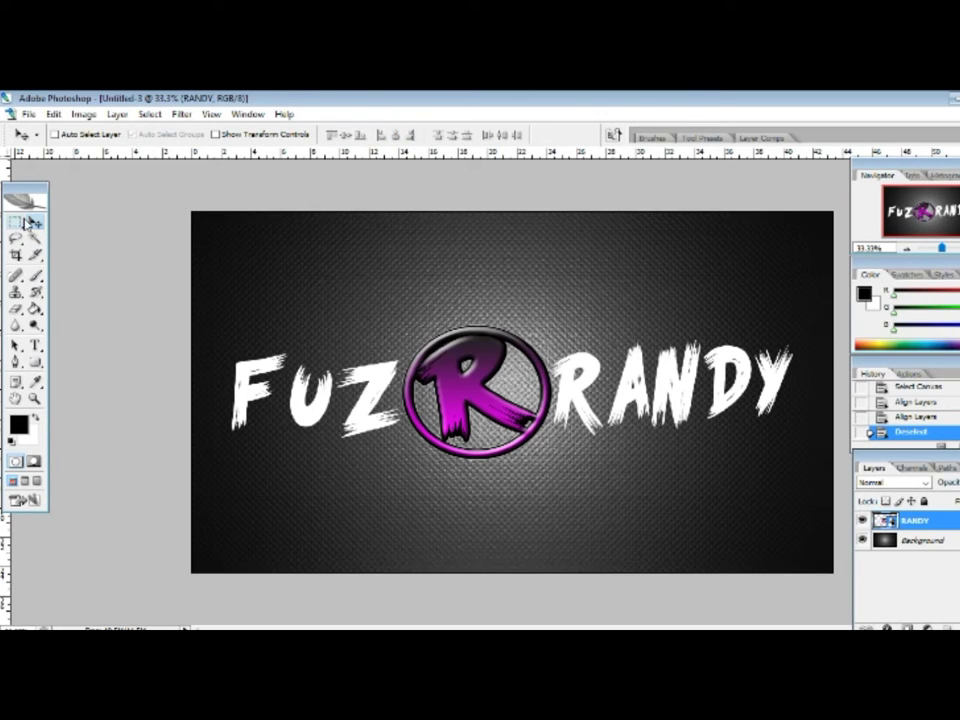
- Give the combined layer a 100% opacity drop shadow with a slightly larger distance
right_click(932, 528)
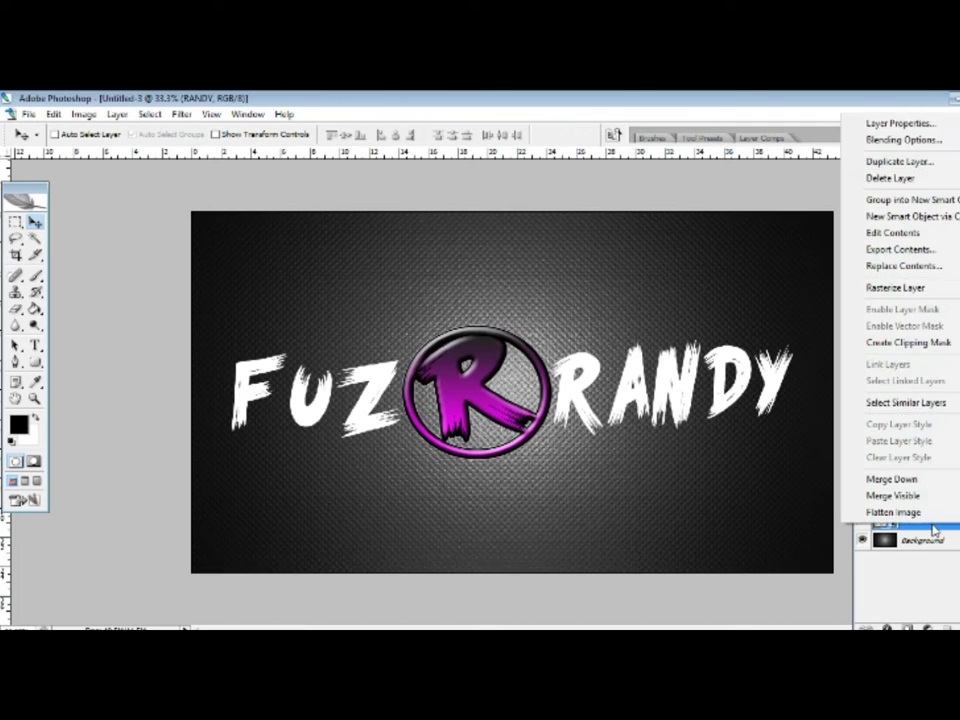
click(893, 142)
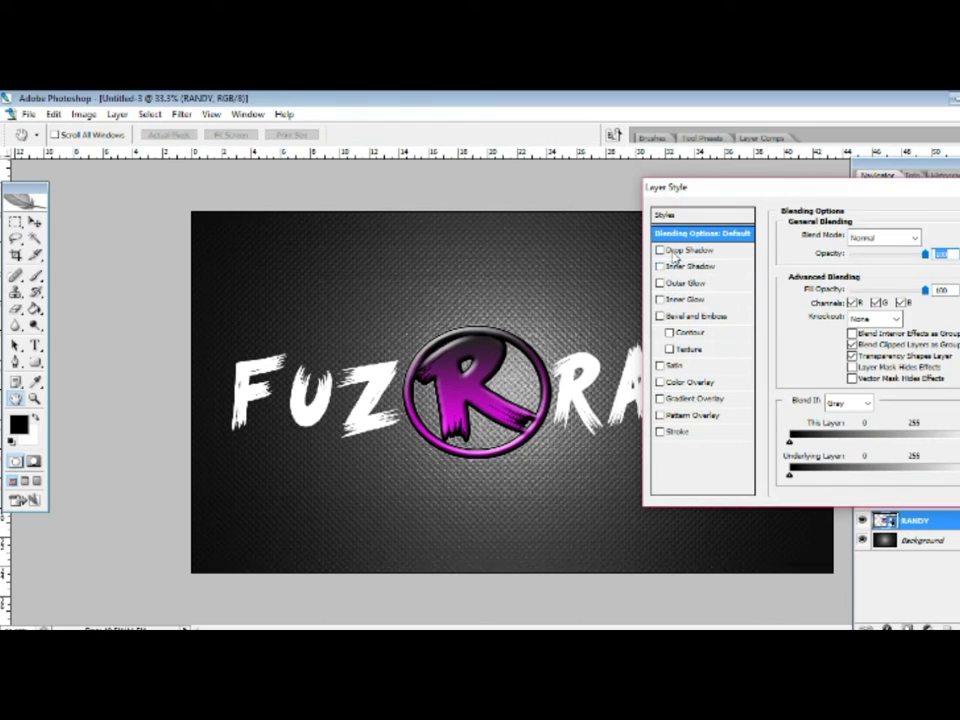
click(673, 254)
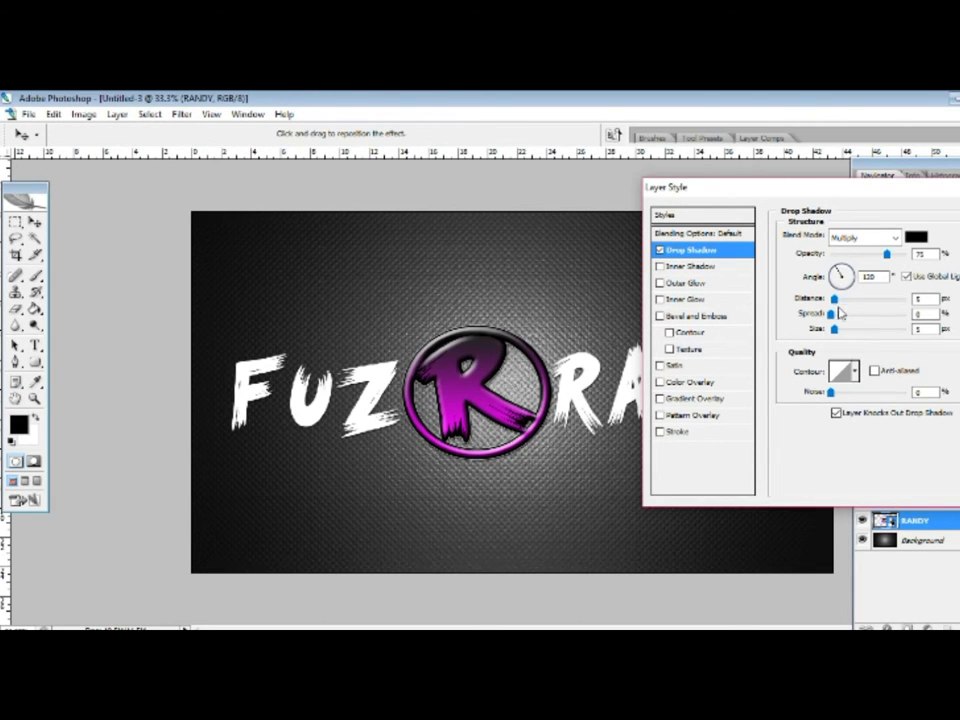
drag(886, 254, 906, 254)
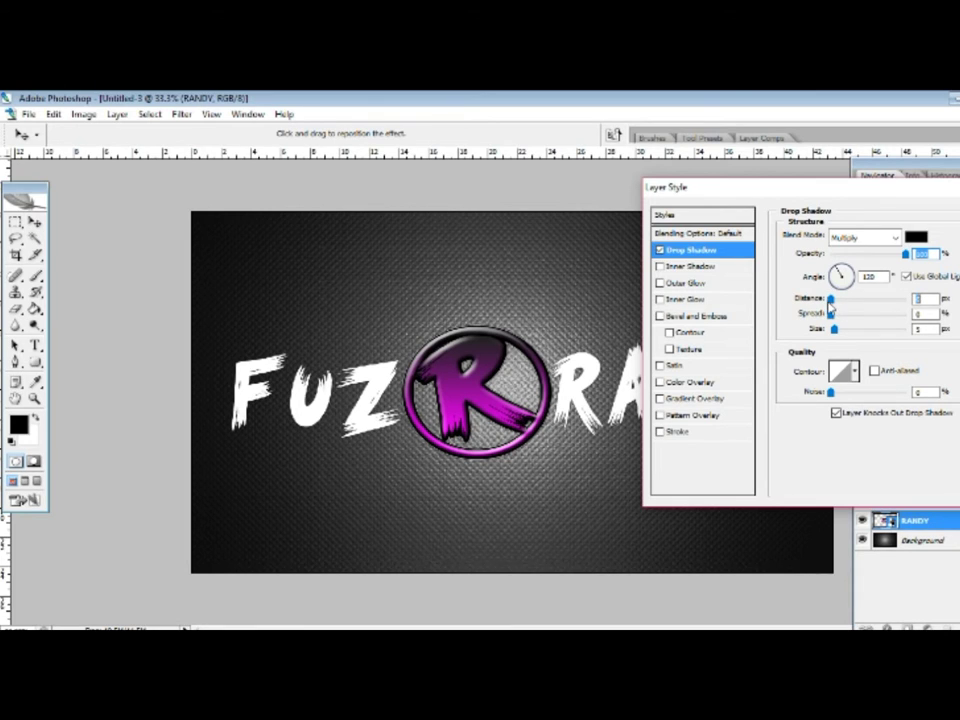
mouse_move(835, 300)
mouse_down()
mouse_move(831, 315)
mouse_move(847, 332)
mouse_move(844, 300)
mouse_up()
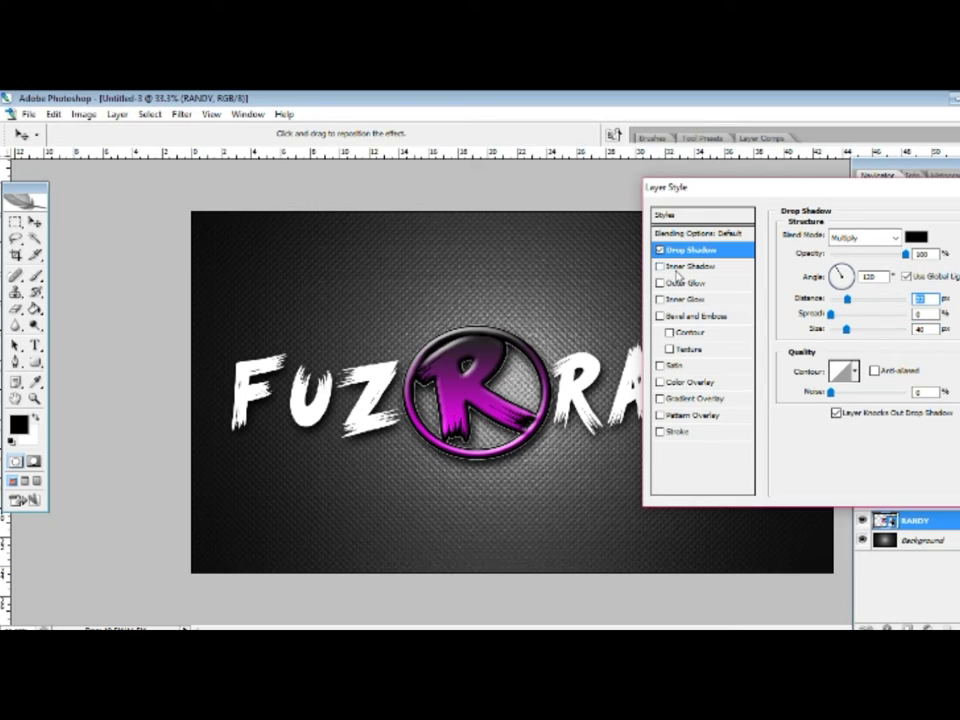
click(660, 266)
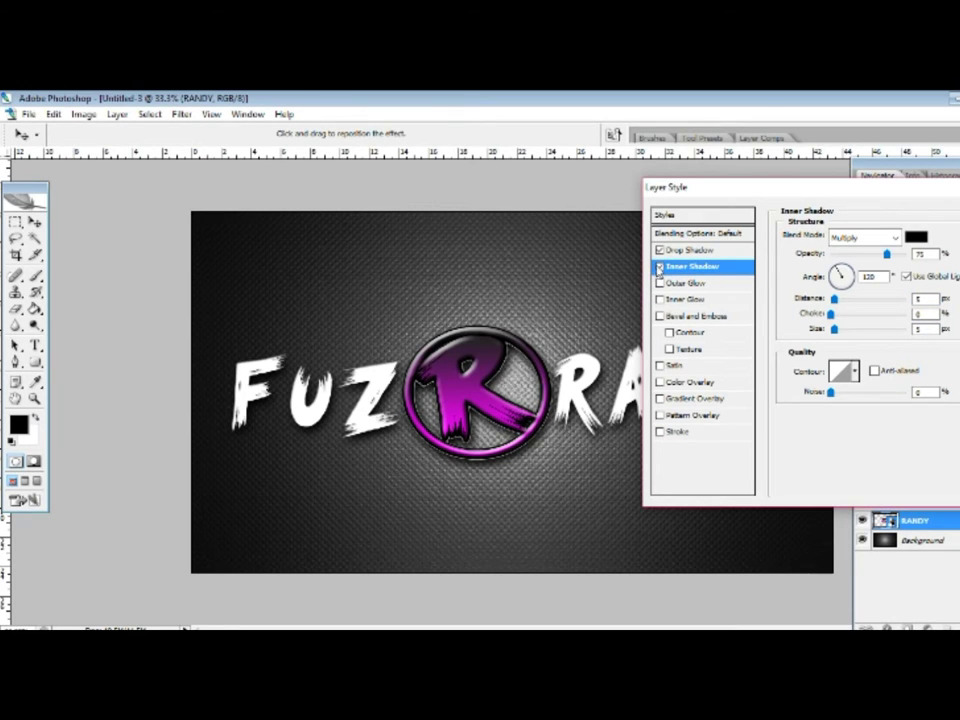
click(660, 266)
- Add a near-black, slightly thicker outline stroke and switch on Inner Shadow
click(672, 433)
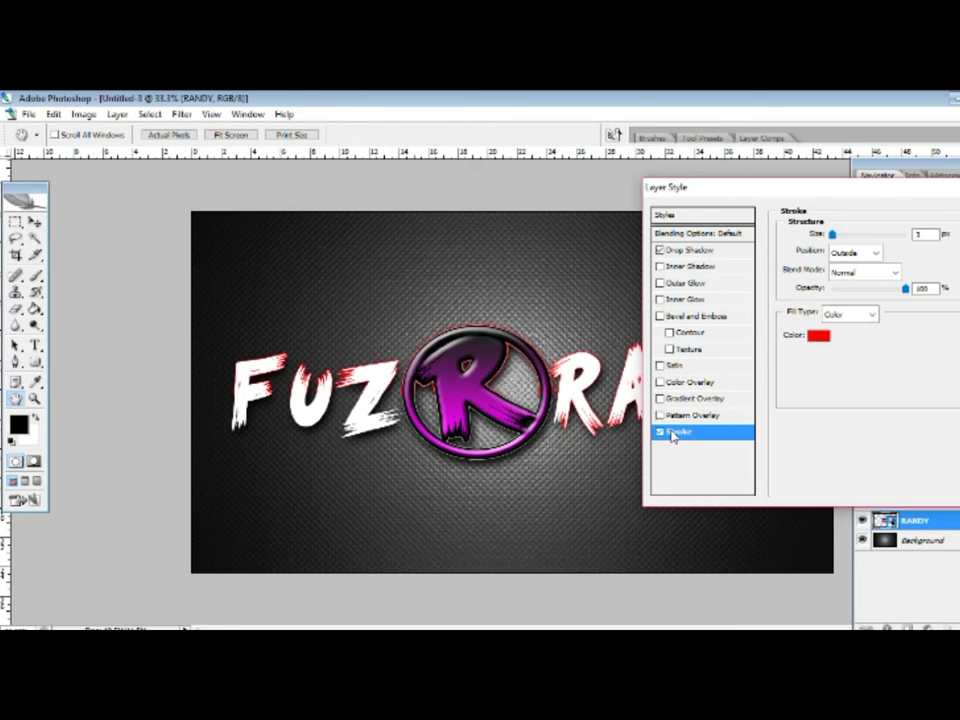
click(818, 336)
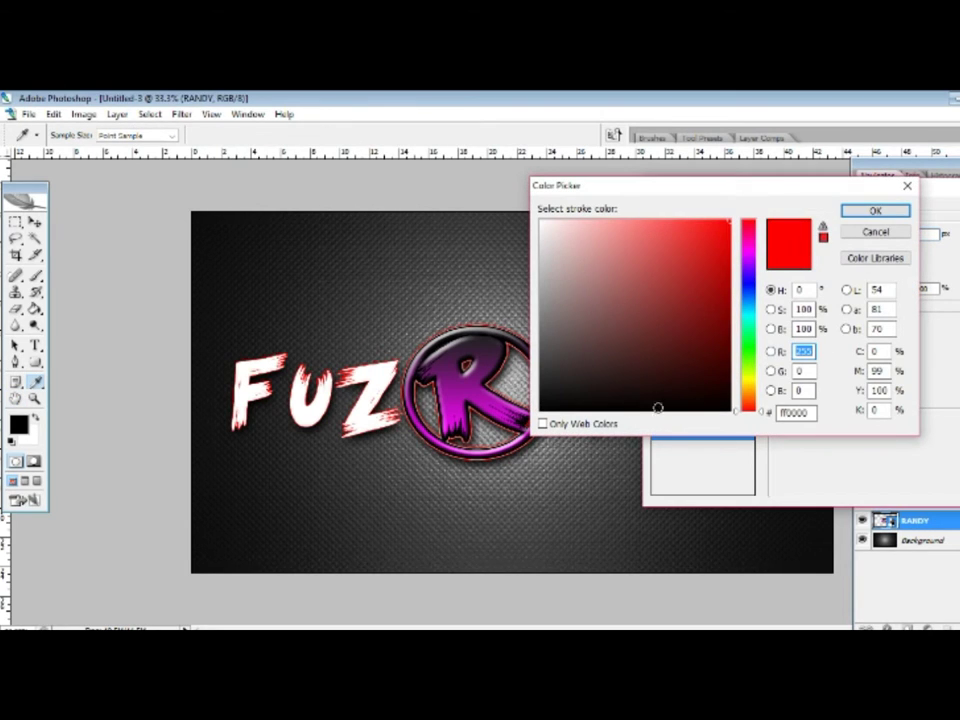
click(658, 407)
click(867, 211)
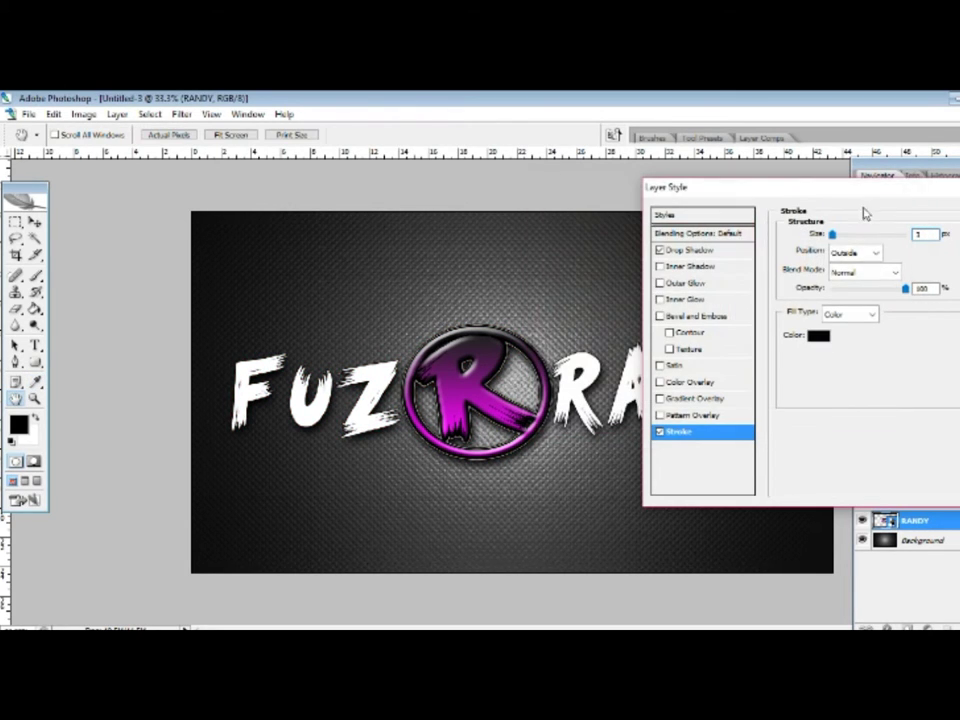
drag(833, 237, 839, 241)
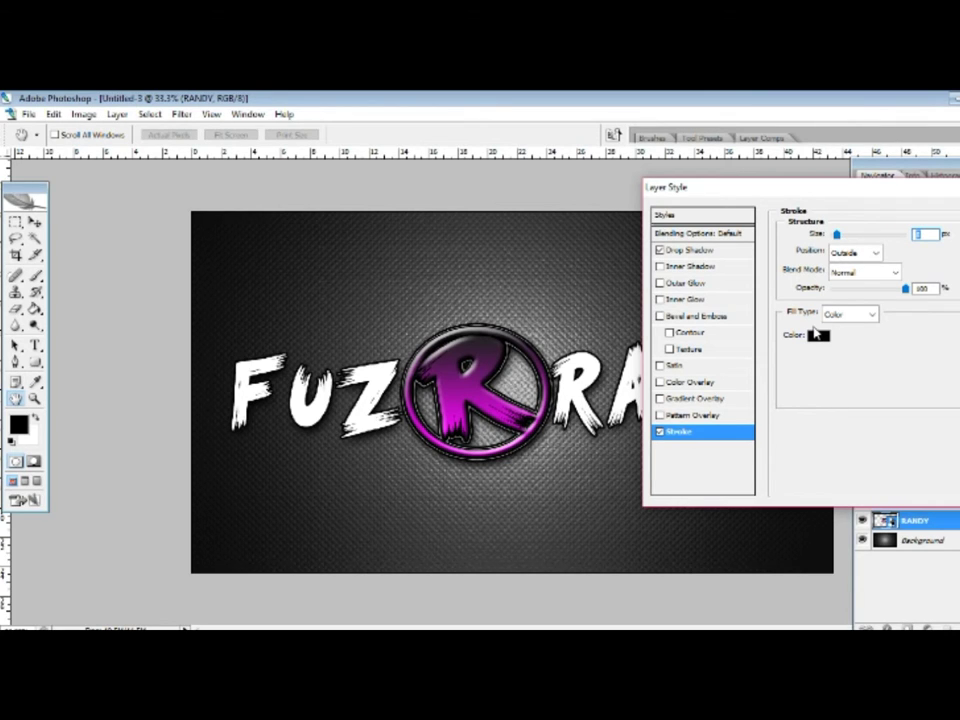
click(720, 267)
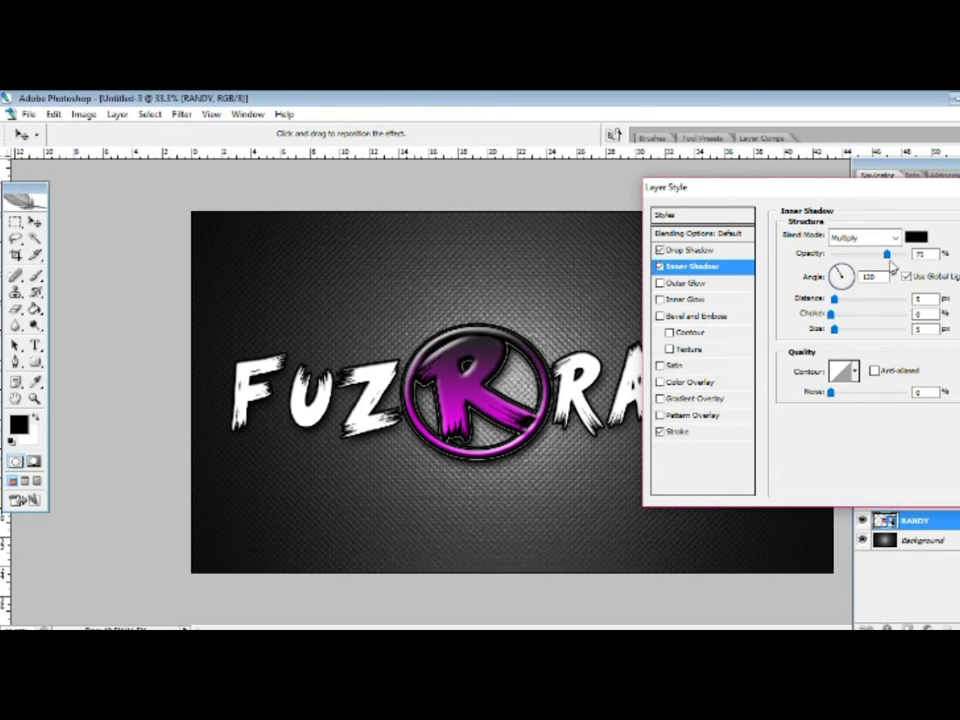
- Raise the inner shadow's opacity and distance, then add a slightly larger white outer glow
drag(889, 263, 911, 261)
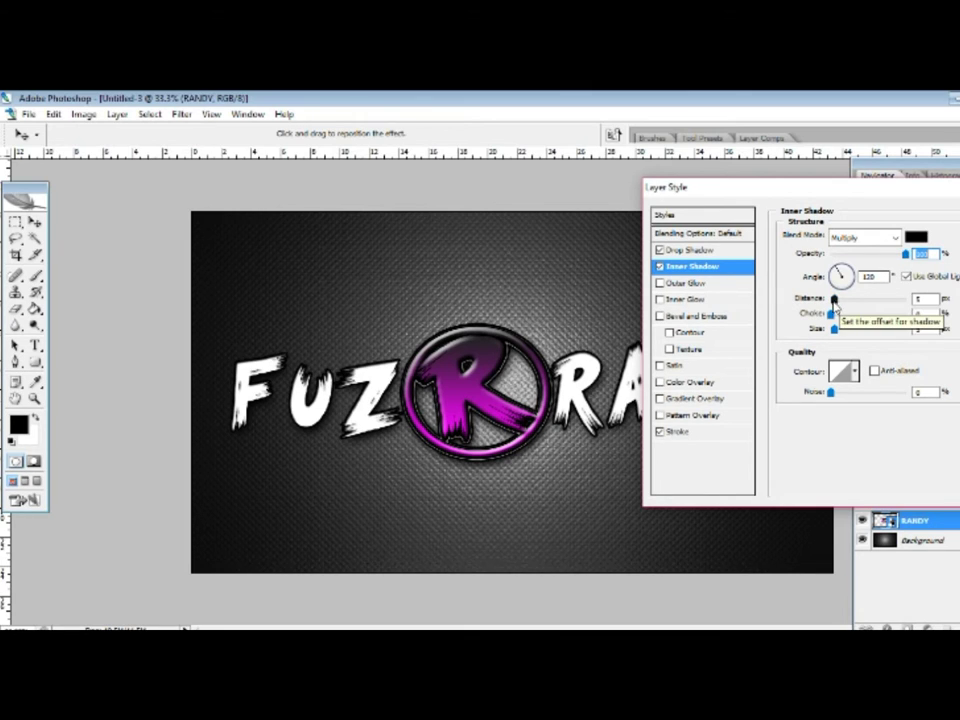
drag(834, 299, 836, 274)
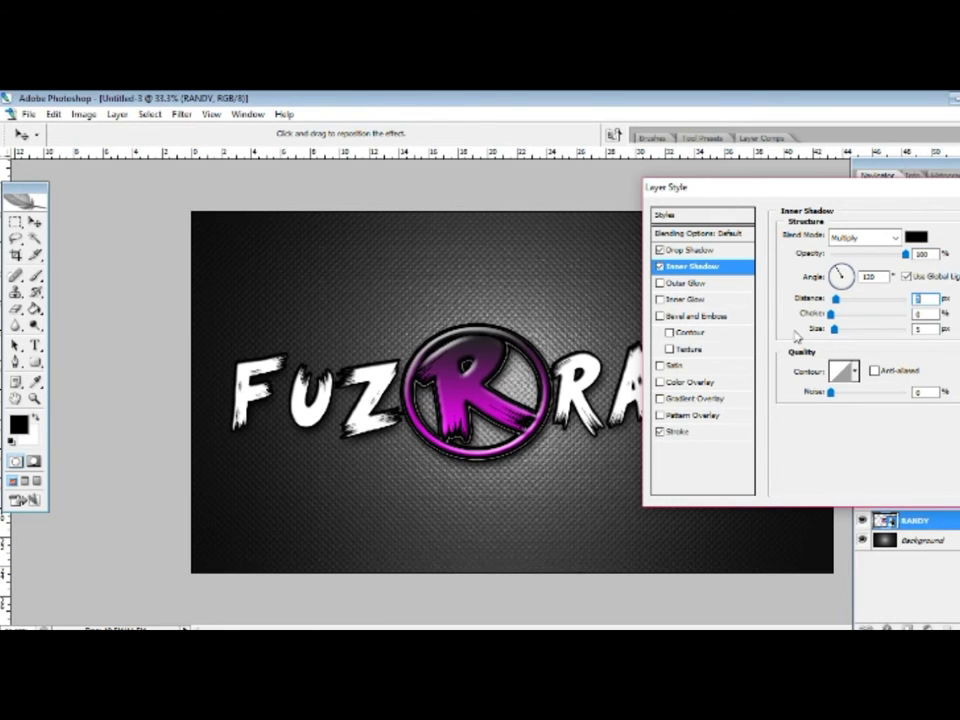
click(705, 286)
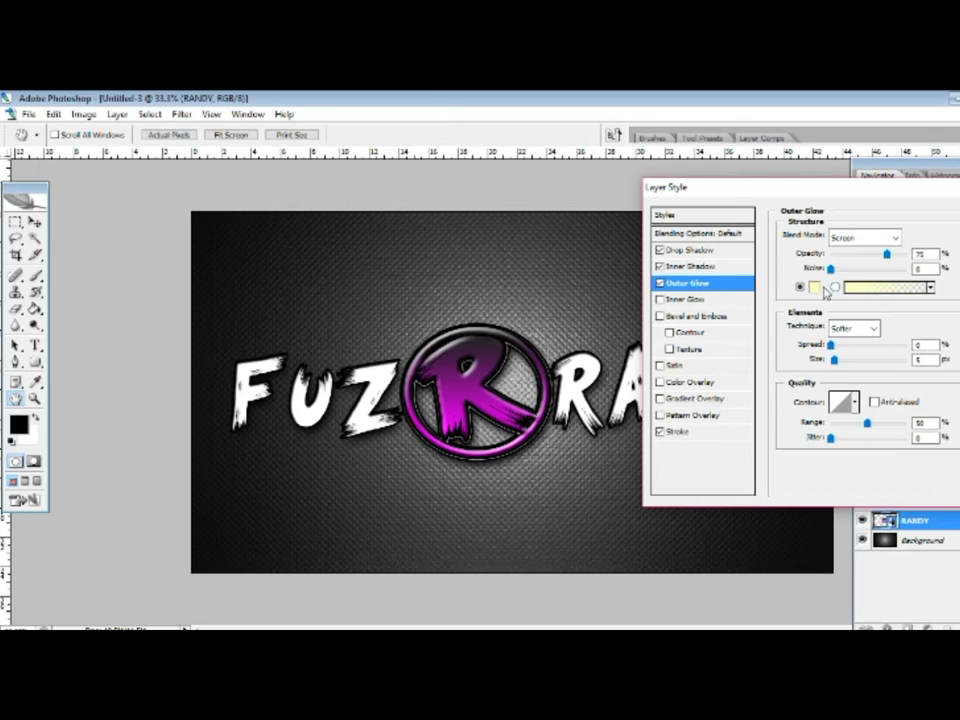
click(870, 287)
click(541, 222)
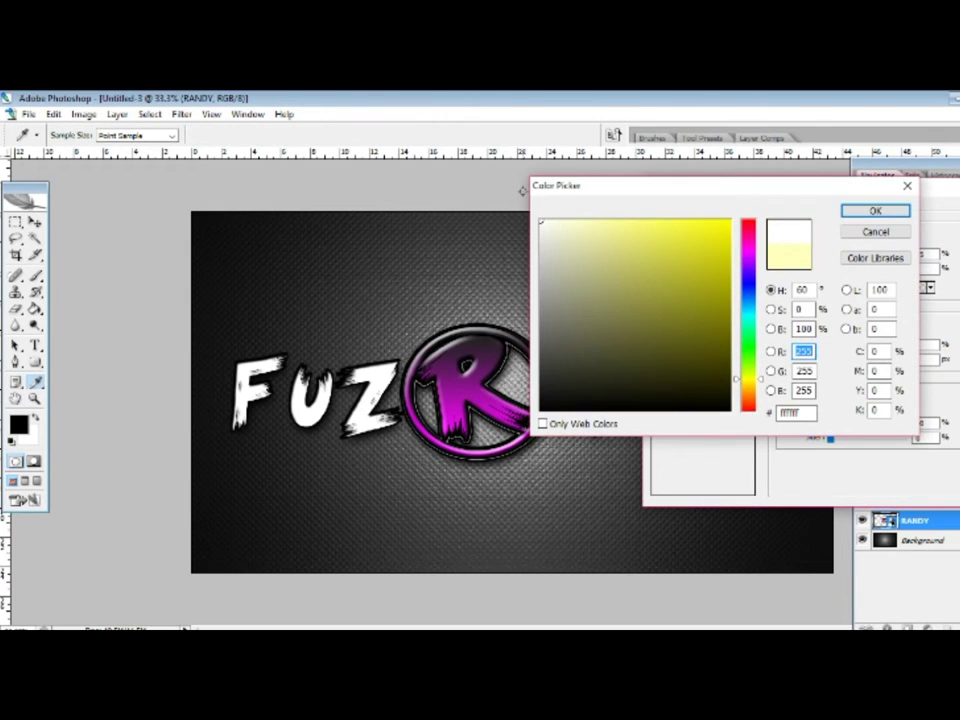
click(876, 212)
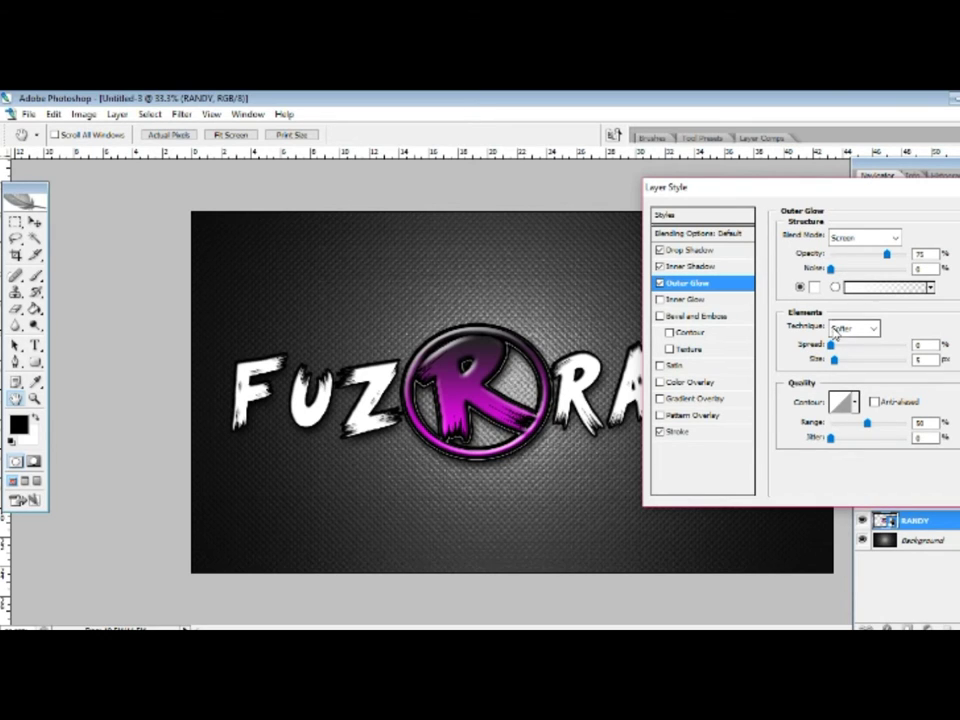
drag(834, 360, 843, 368)
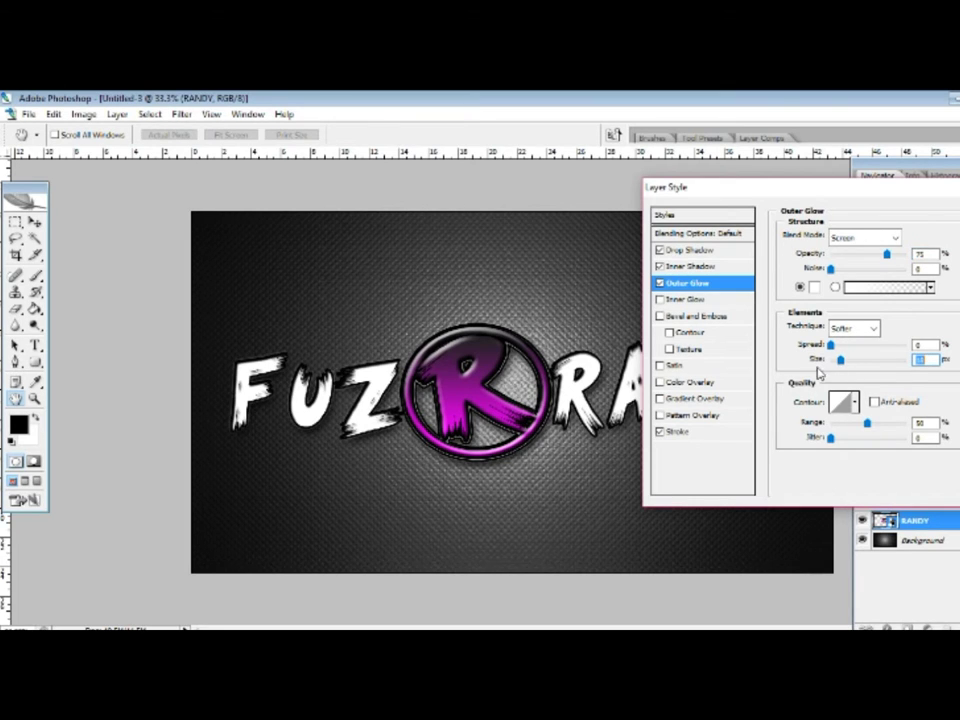
click(679, 298)
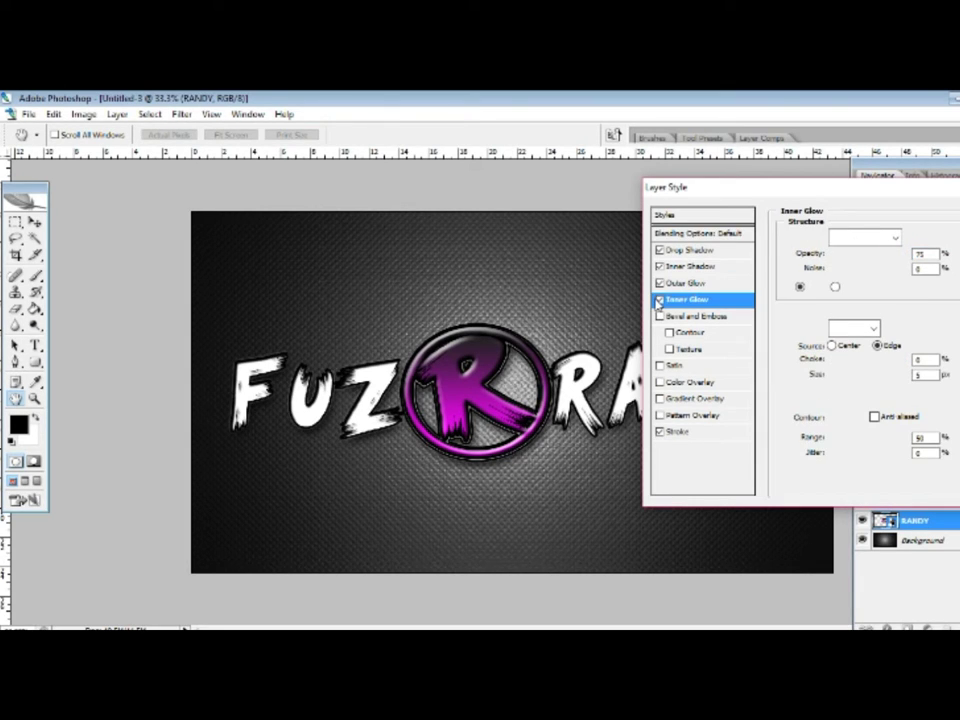
- Replace Inner Glow with a Bevel and Emboss using softened edges and 21% depth
click(659, 299)
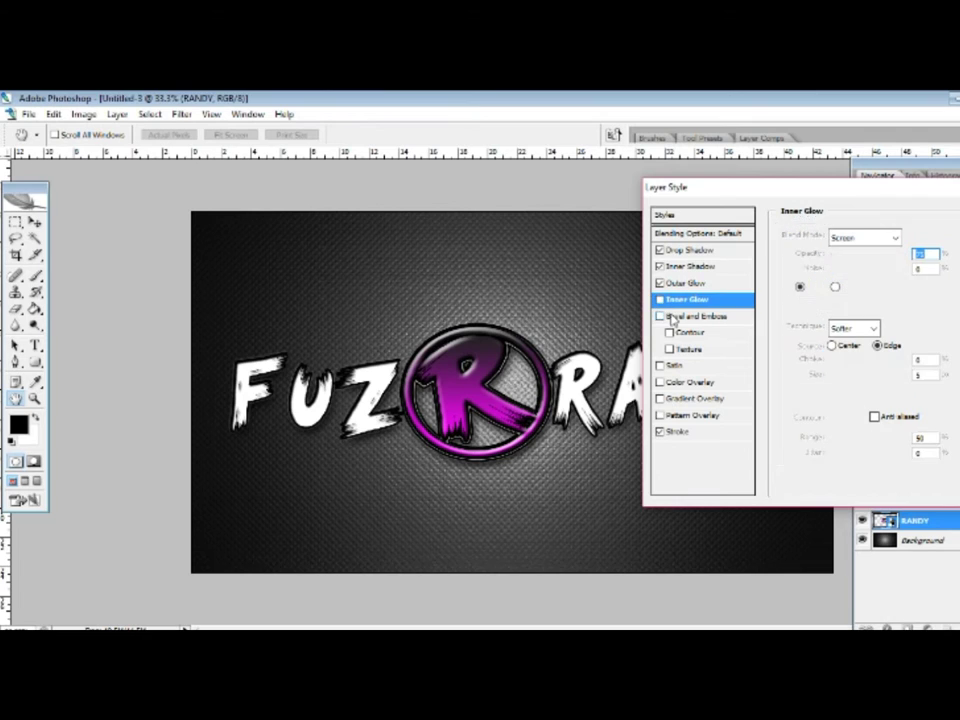
click(659, 316)
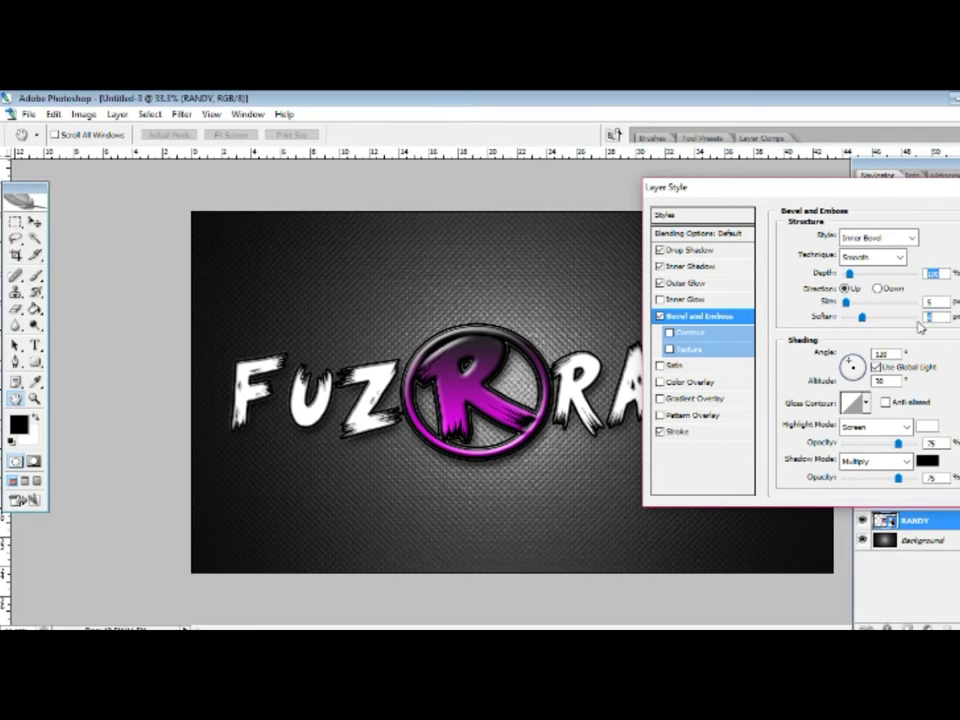
drag(843, 316, 917, 316)
drag(843, 310, 915, 312)
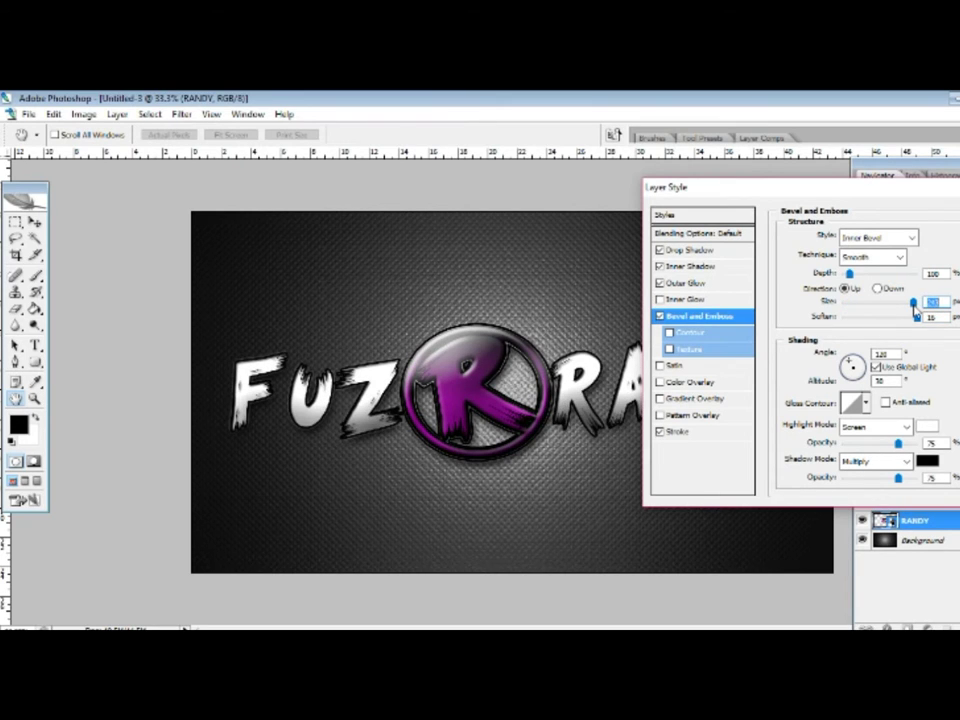
drag(850, 276, 845, 289)
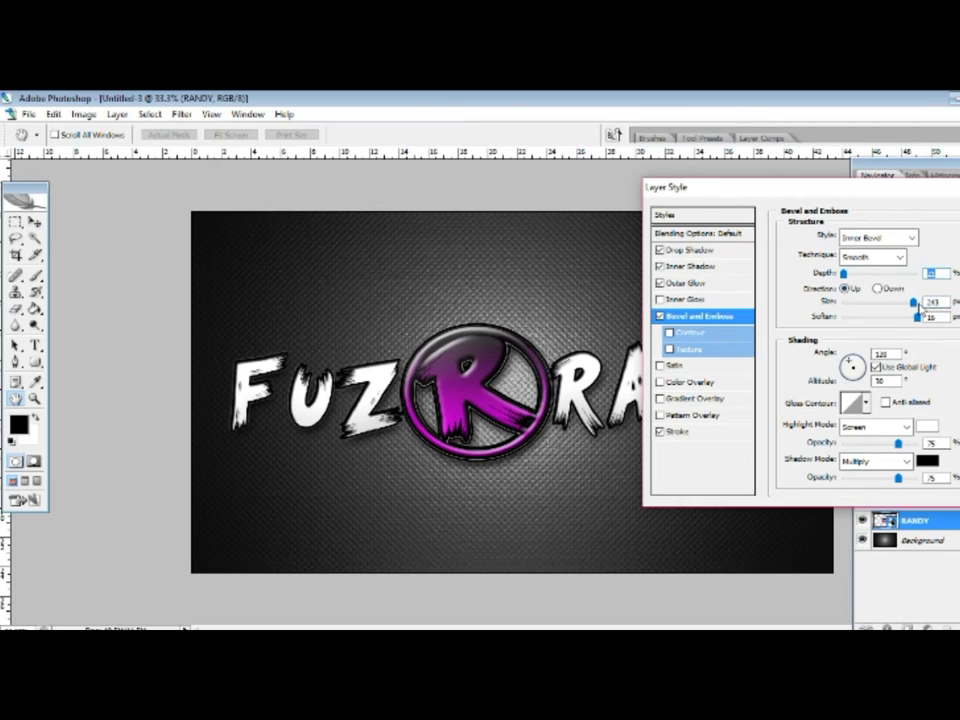
drag(919, 308, 859, 313)
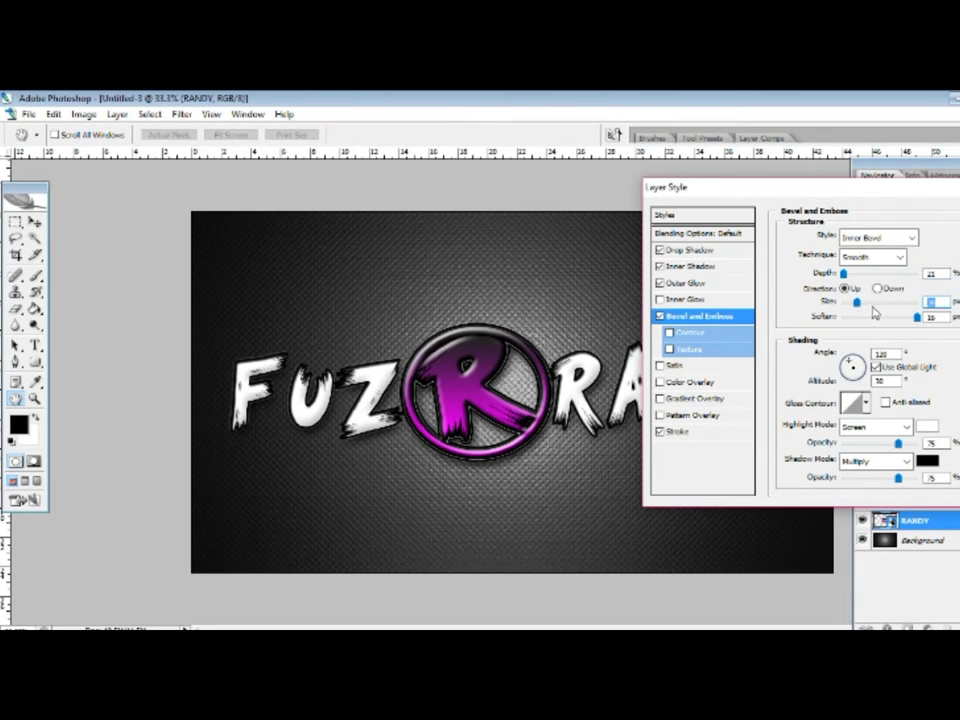
drag(853, 202, 793, 212)
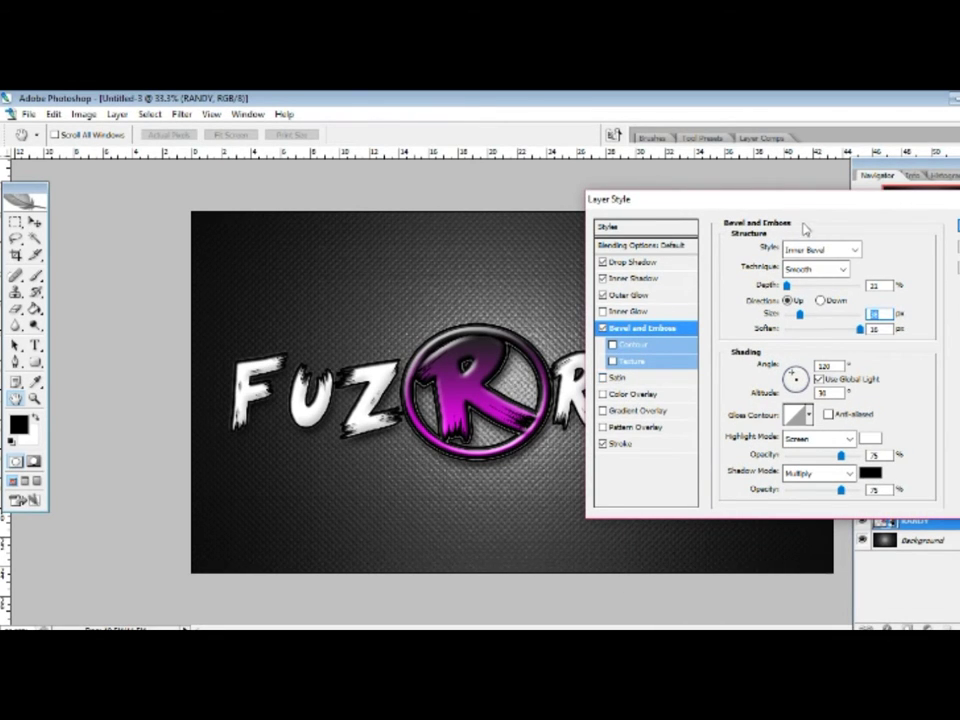
drag(795, 200, 771, 218)
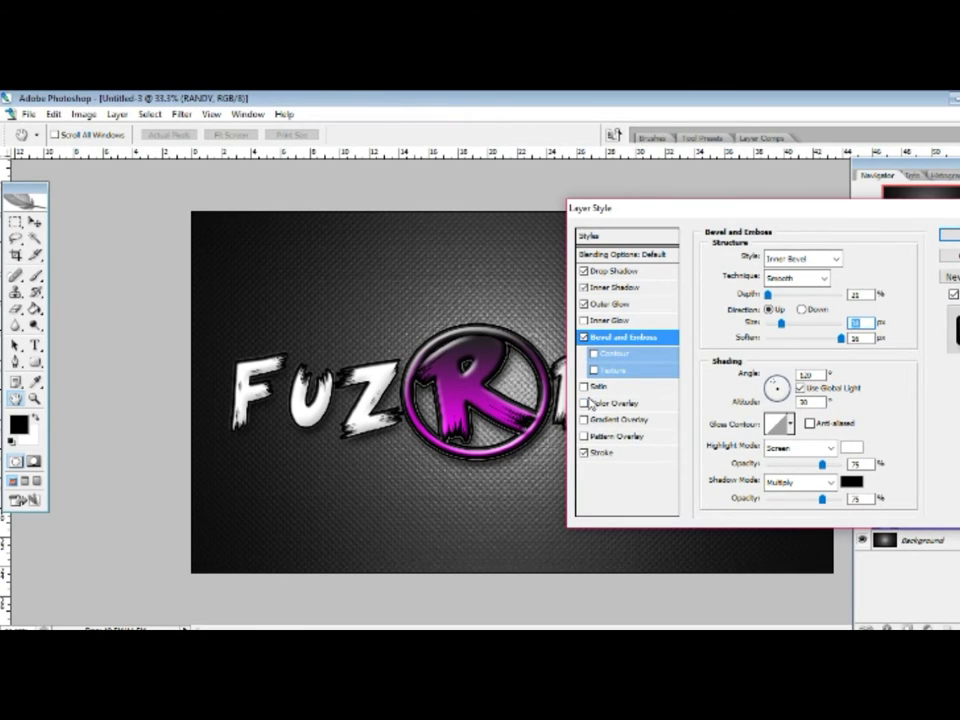
- Enable the Satin effect on the lettering and show its settings
click(584, 403)
click(584, 387)
click(600, 386)
- Set the satin colour to mint aqua-green (#00ff8a) after trying several hues
click(841, 258)
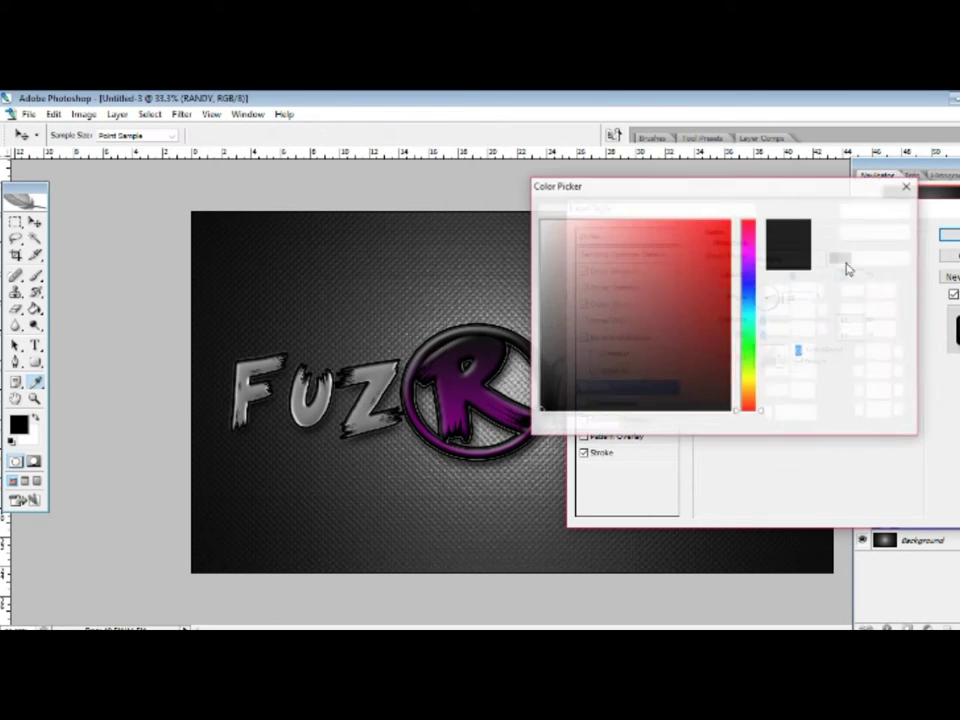
click(748, 324)
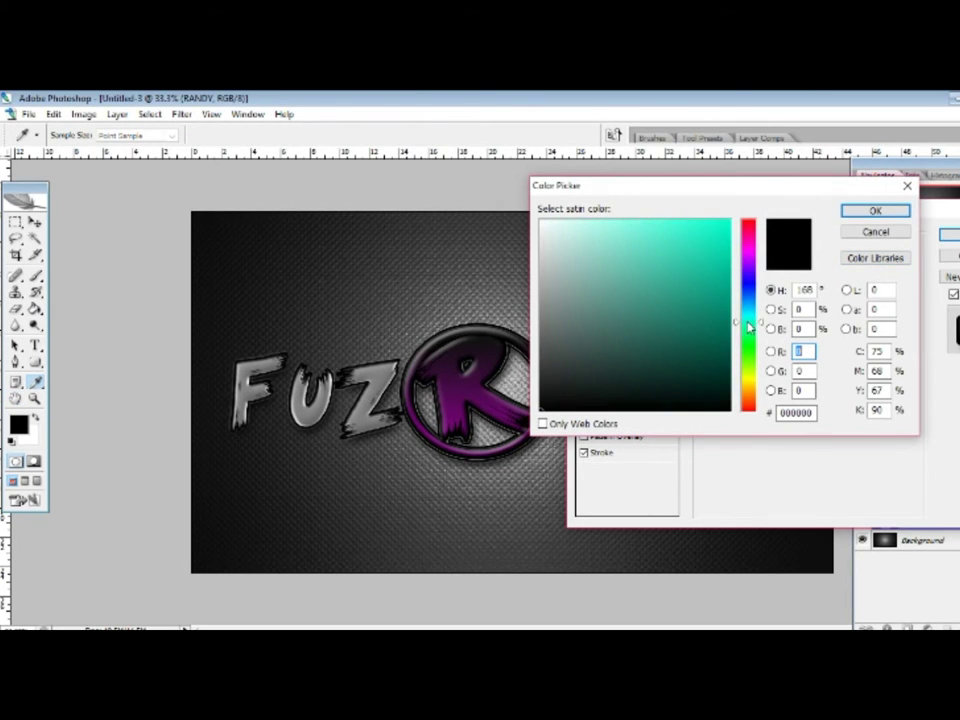
click(748, 261)
drag(711, 240, 747, 225)
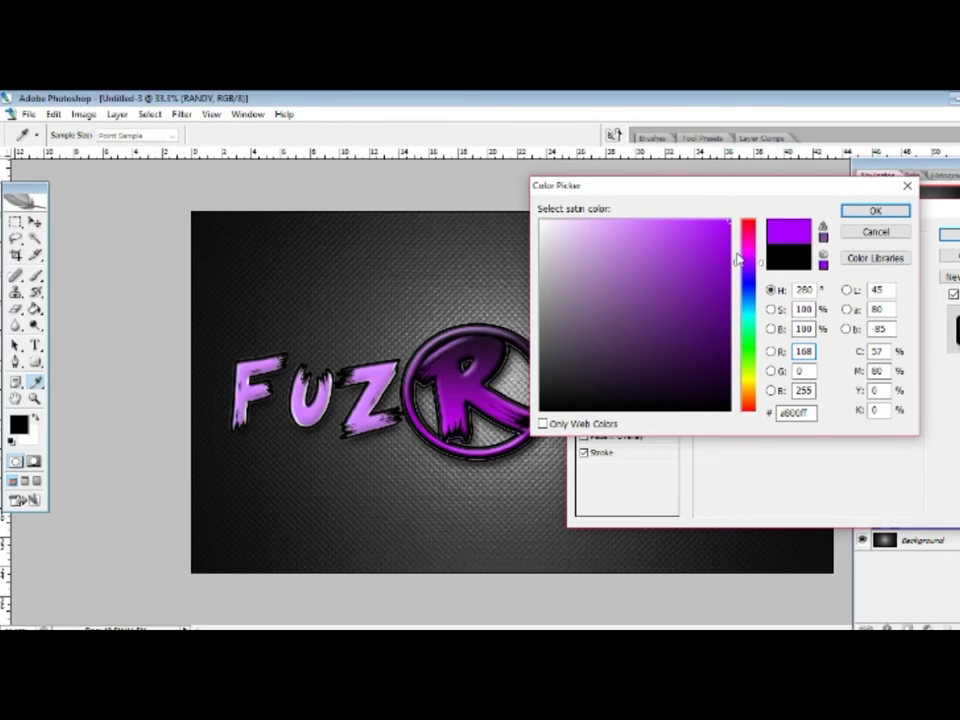
click(749, 315)
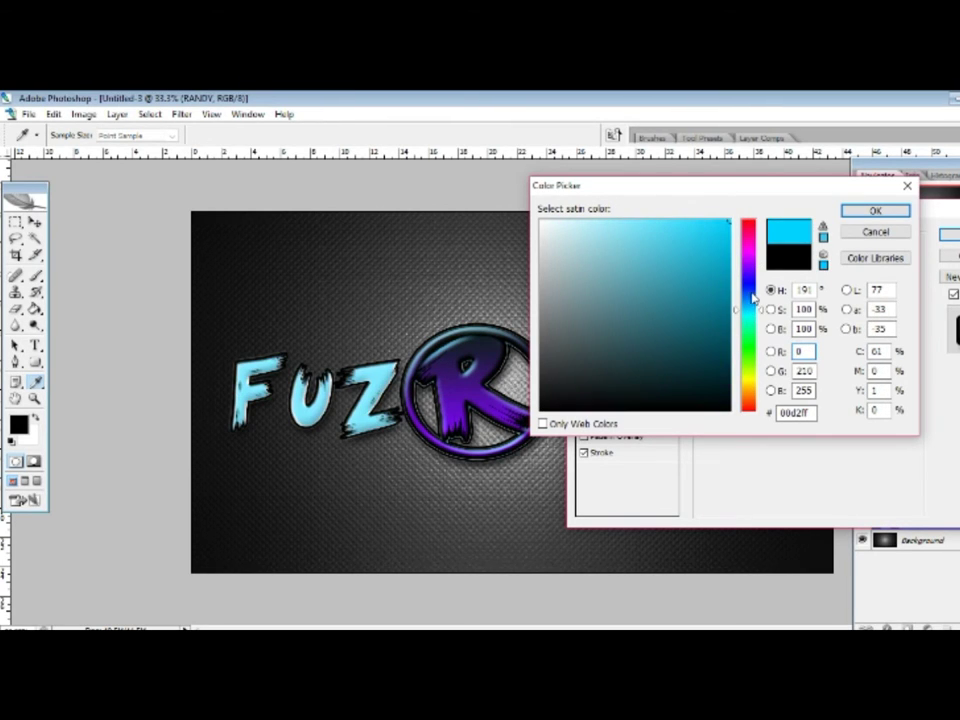
click(749, 297)
click(748, 324)
click(748, 348)
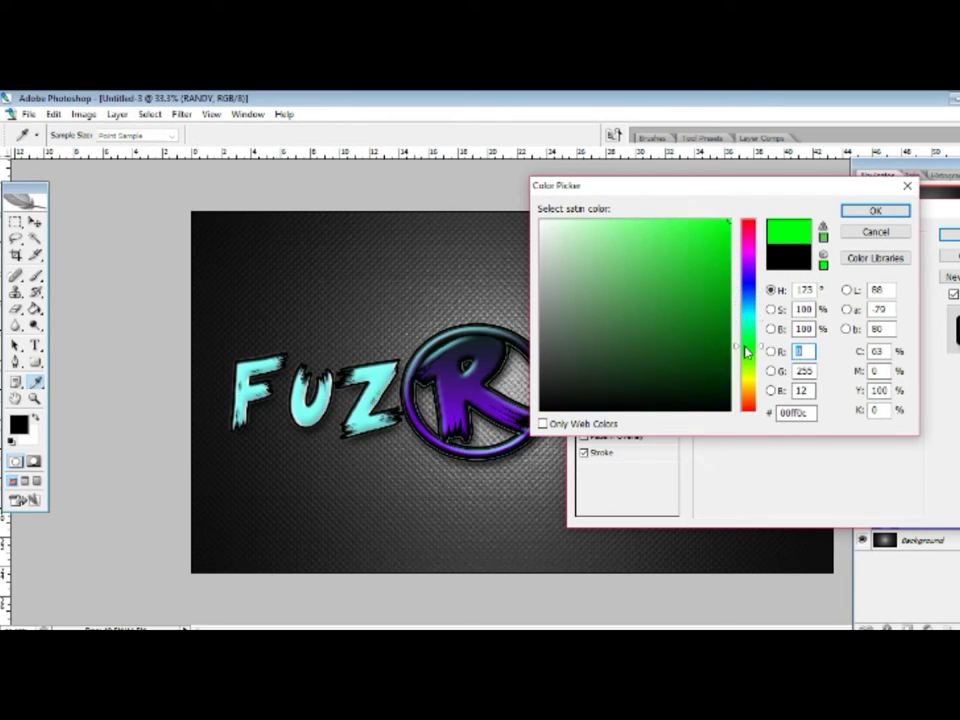
click(748, 384)
click(750, 407)
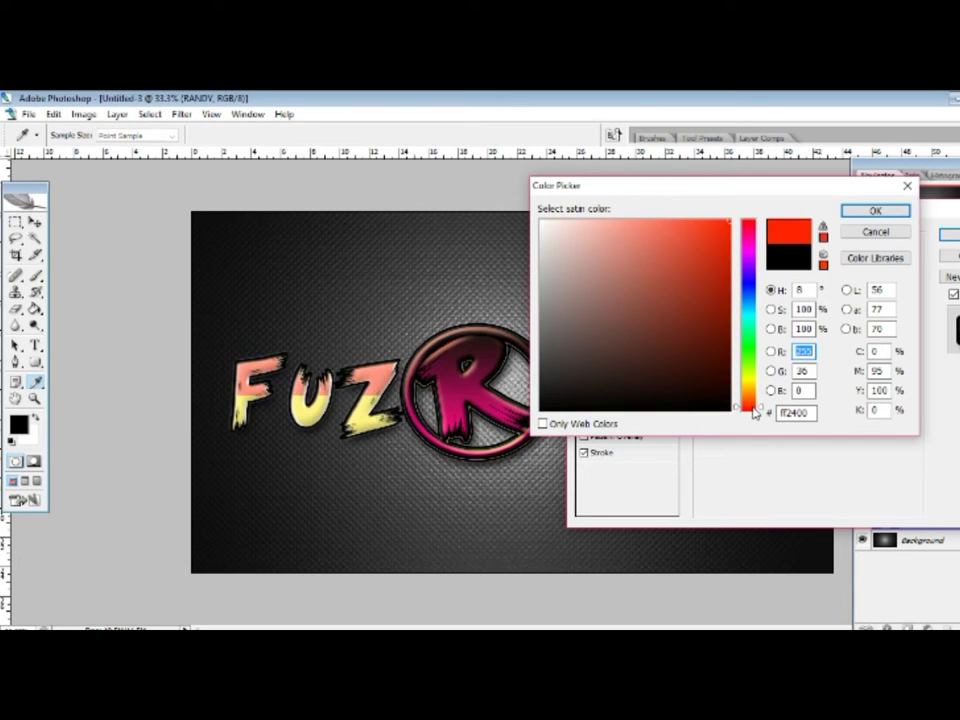
click(749, 226)
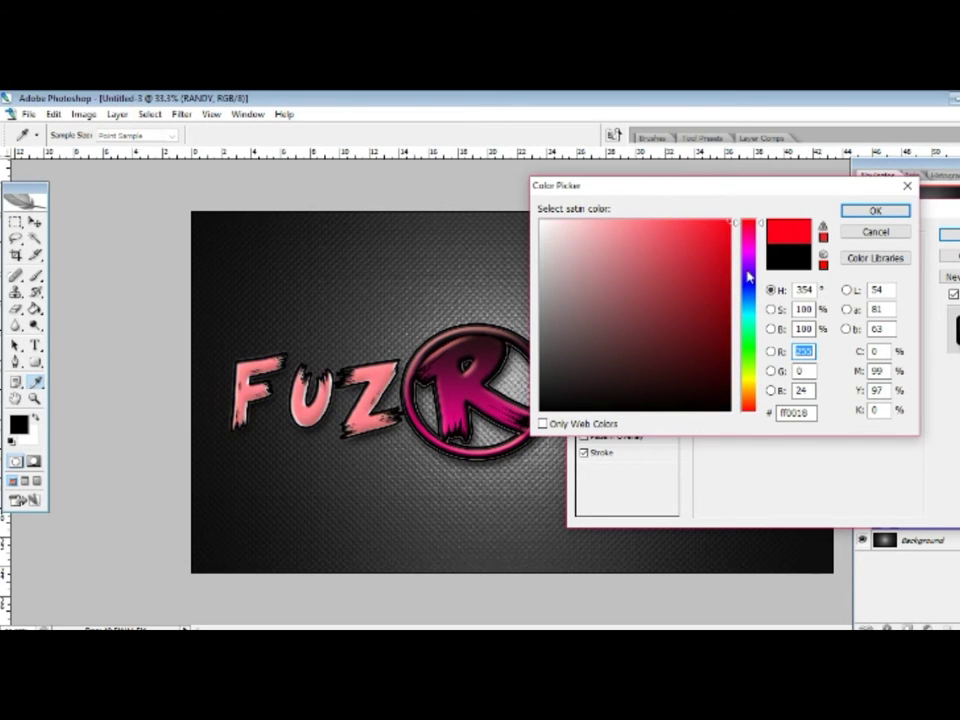
drag(748, 280, 755, 339)
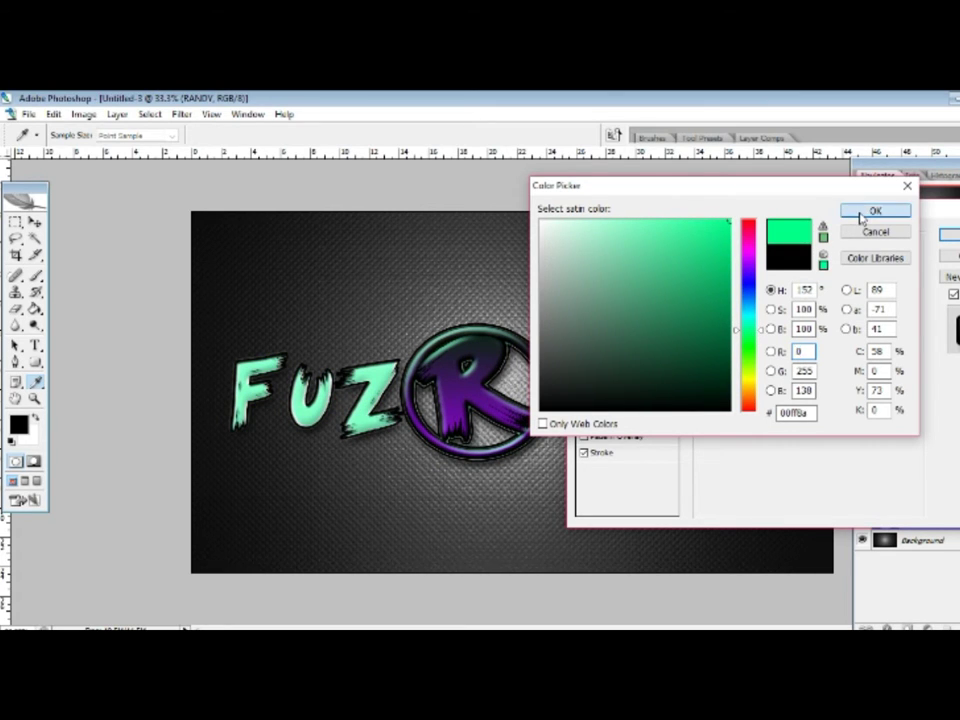
click(860, 213)
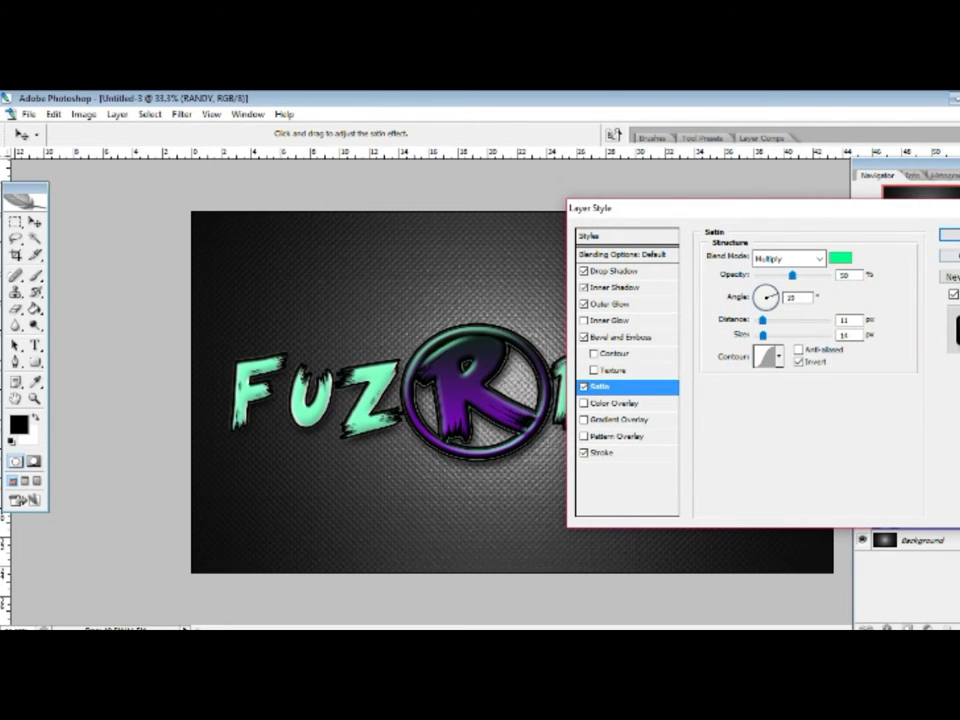
- Apply the text styles and convert the locked Background into editable Layer 0
click(950, 234)
double_click(904, 543)
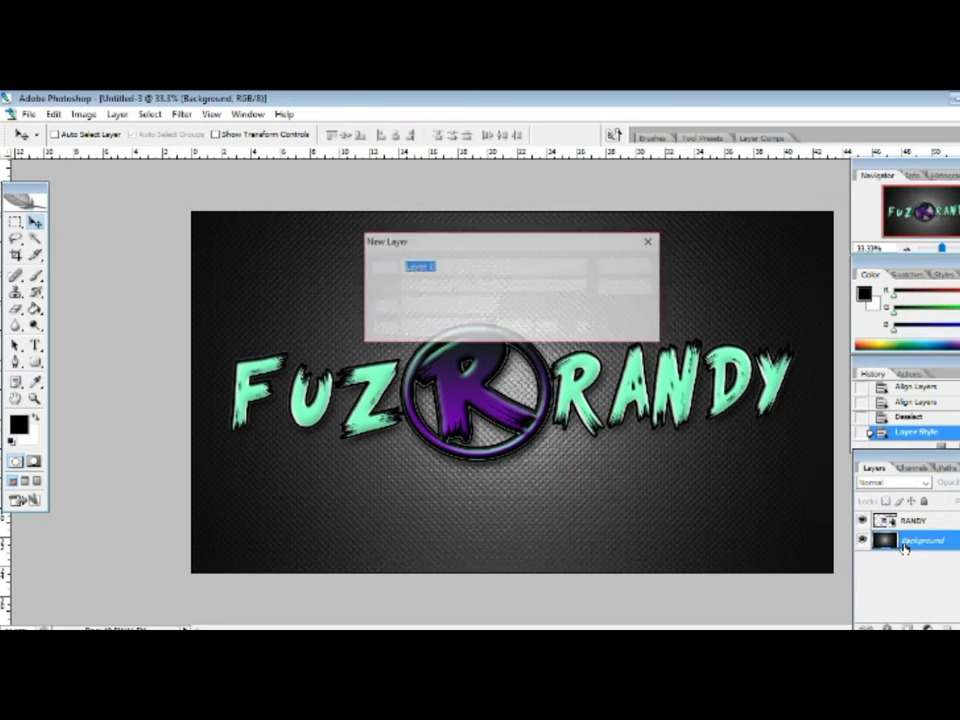
click(625, 267)
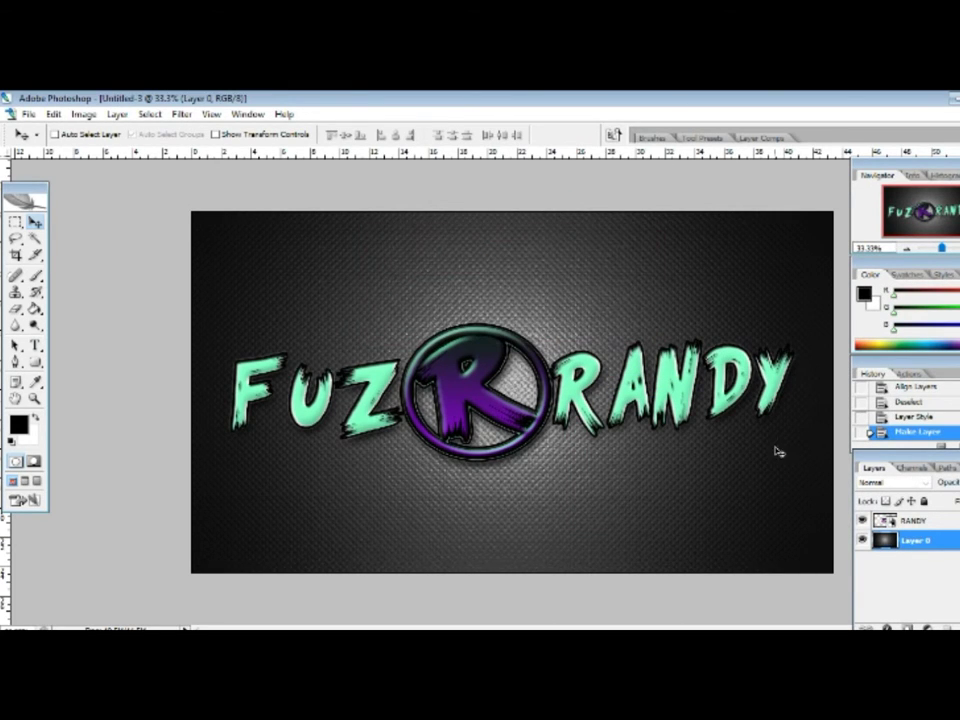
right_click(929, 547)
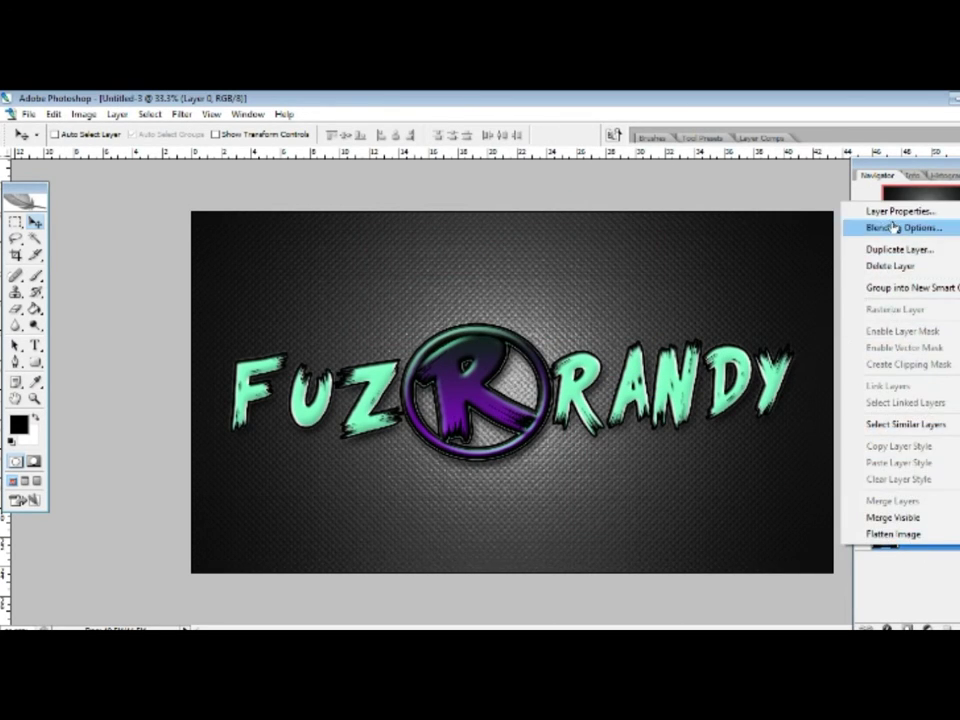
key(Escape)
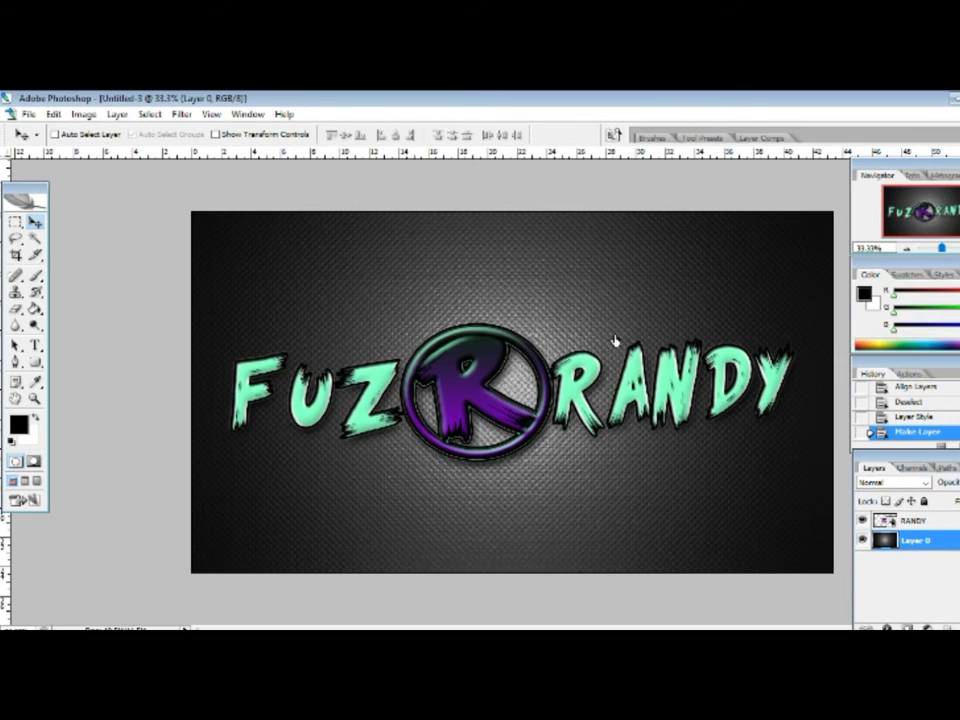
double_click(935, 540)
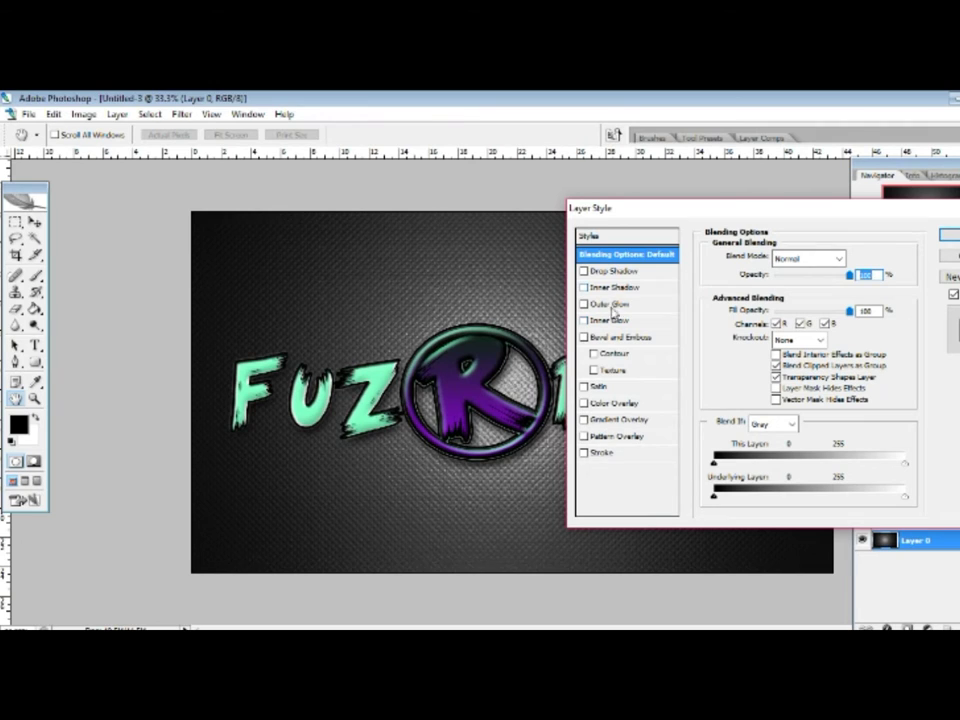
- Give Layer 0 a purple satin effect with colour #b503ff
click(604, 388)
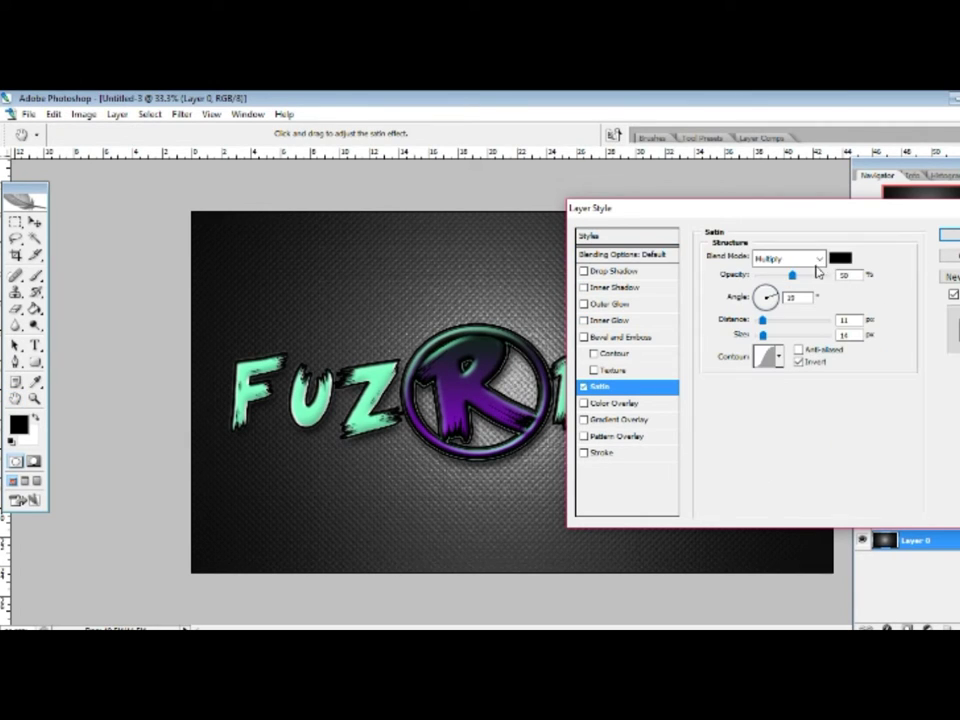
click(839, 258)
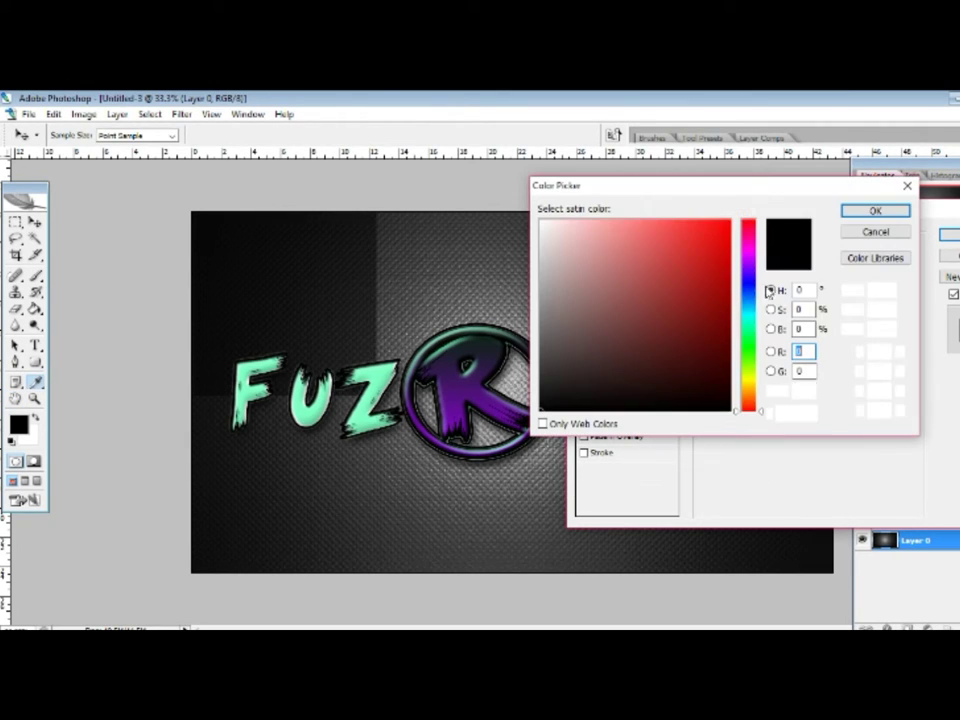
click(748, 248)
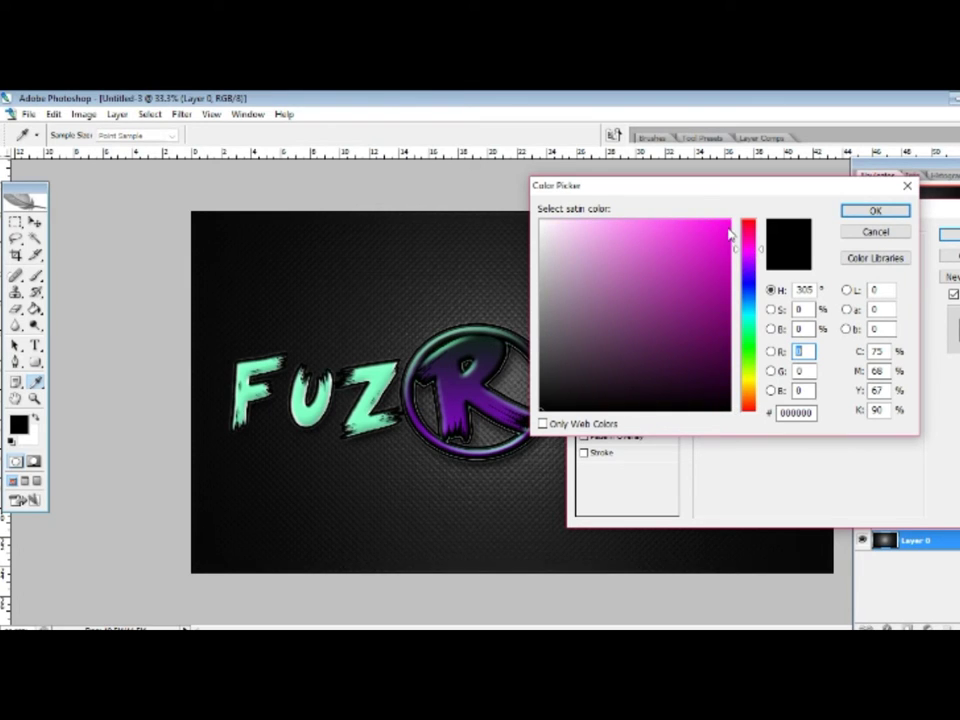
click(733, 221)
click(753, 264)
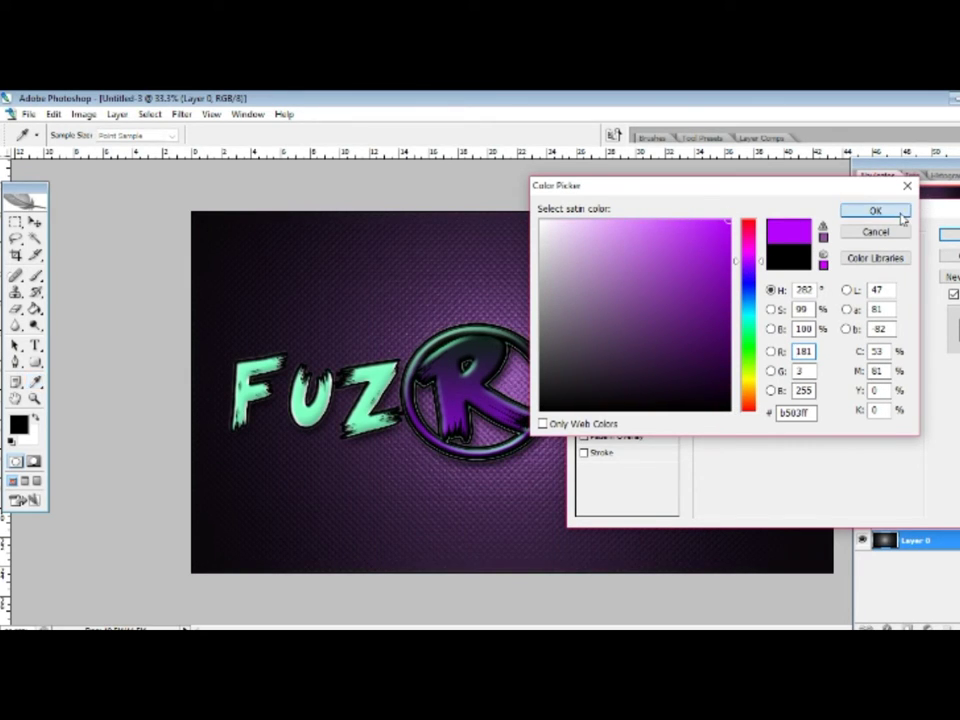
click(875, 210)
click(951, 235)
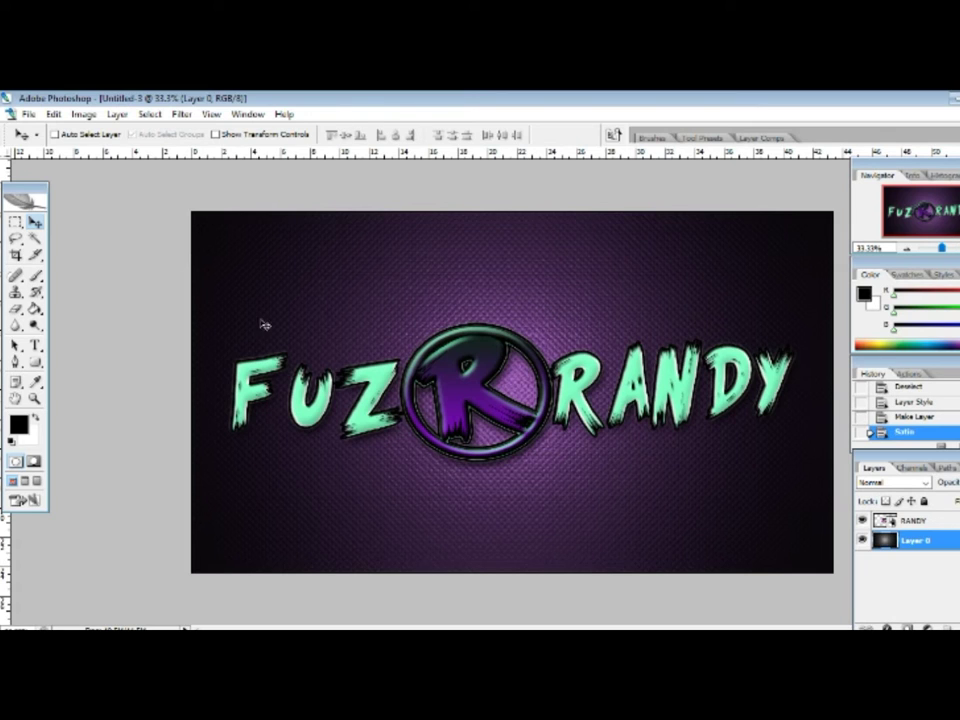
- Shift the FUZ R RANDY design slightly right so it sits centred on the banner
key(ctrl+a)
key(shift+Down)
key(shift+Down)
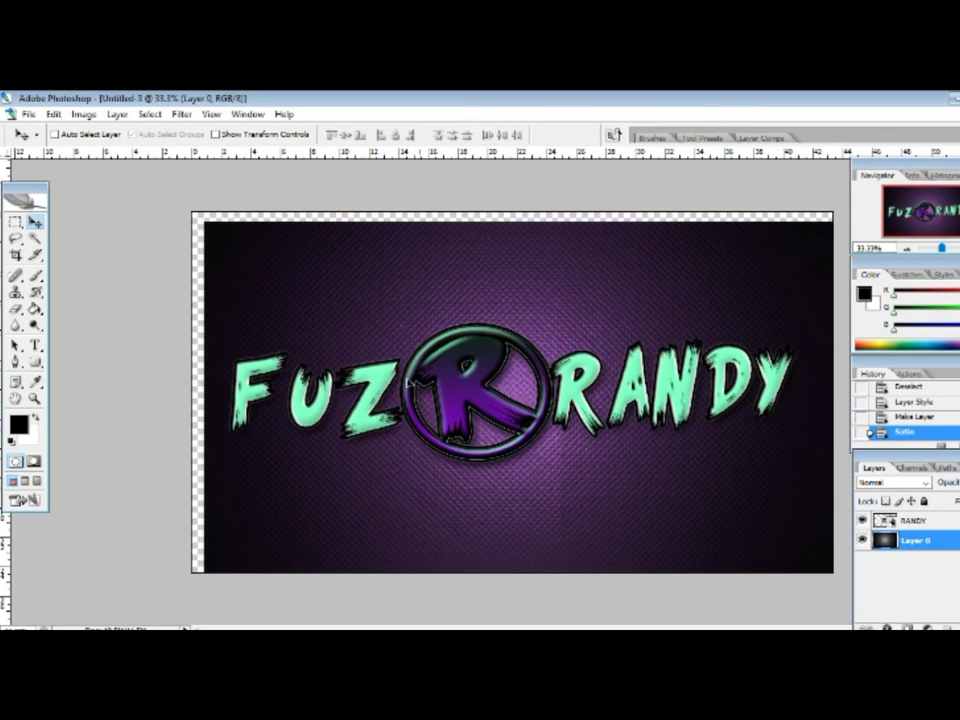
key(shift+Up)
key(shift+Up)
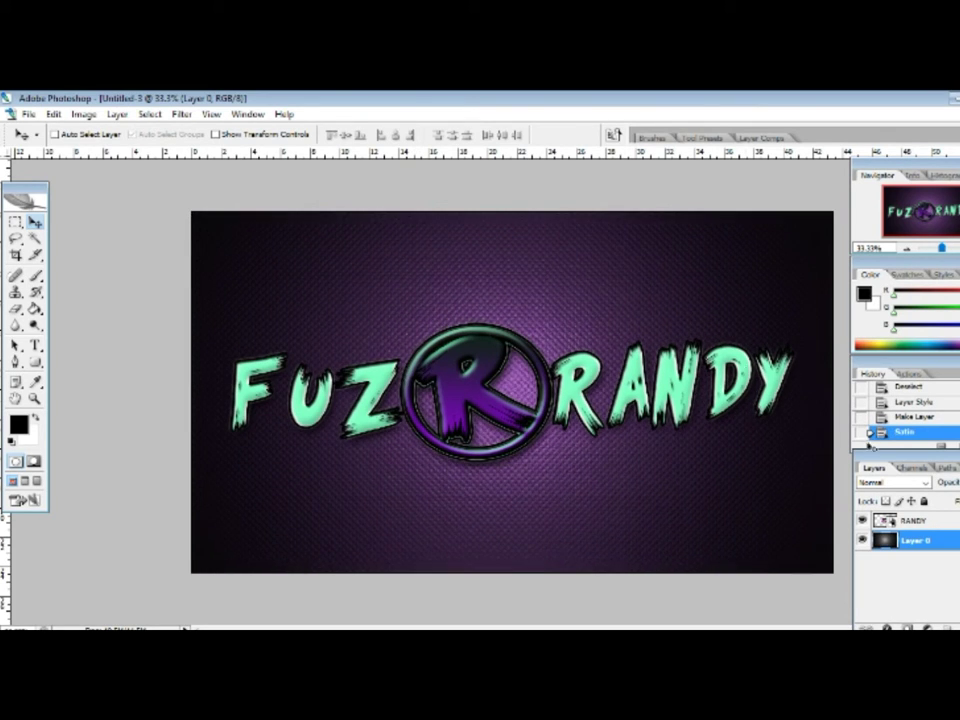
click(941, 524)
drag(561, 405, 575, 410)
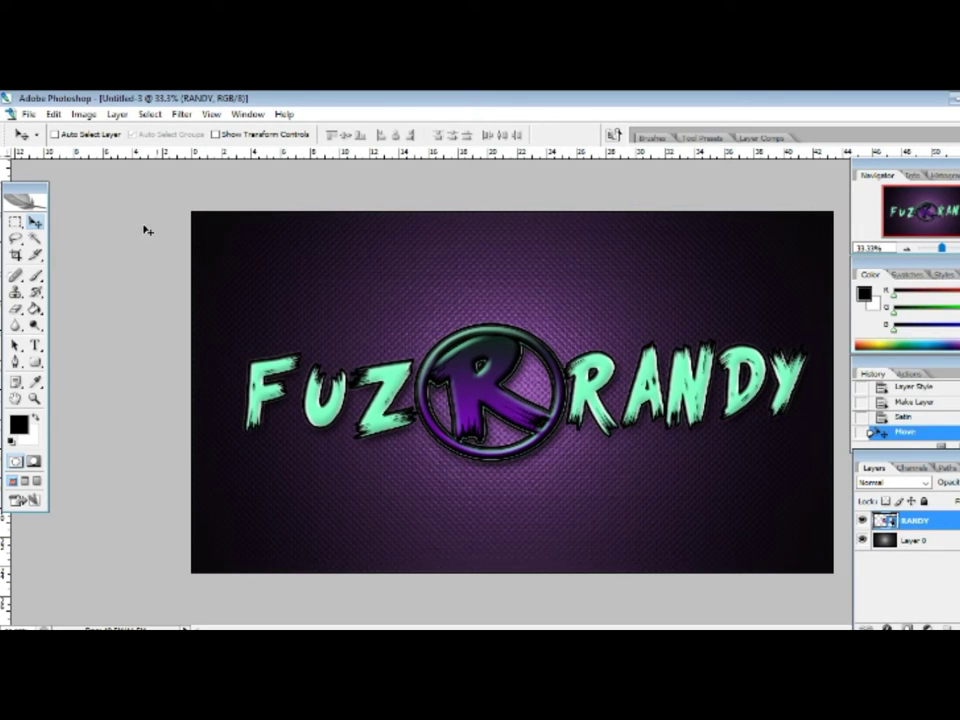
click(32, 116)
click(28, 118)
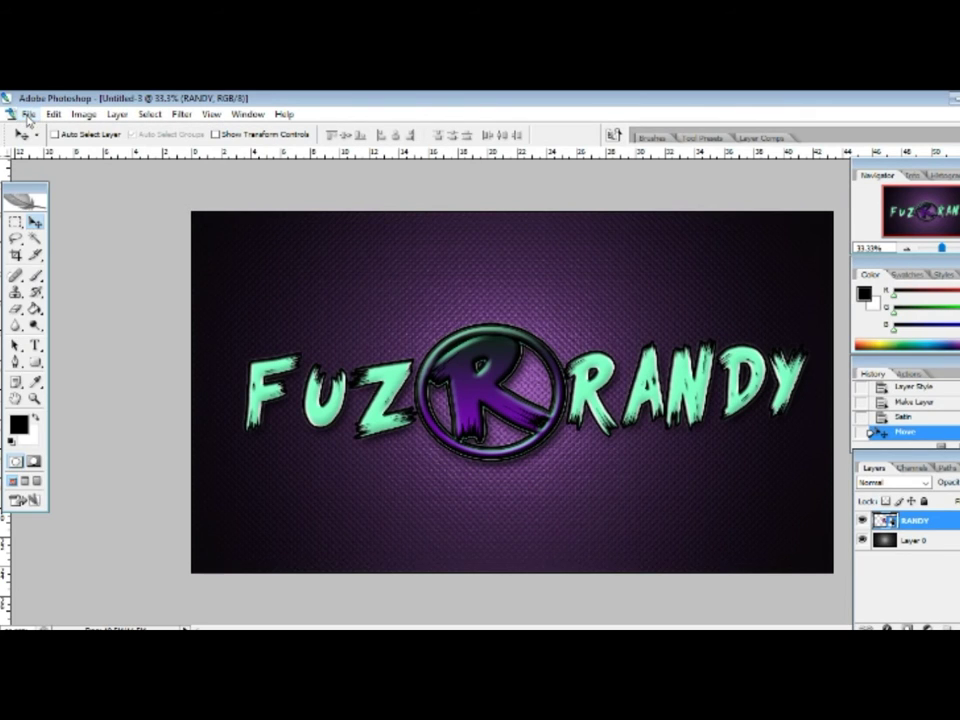